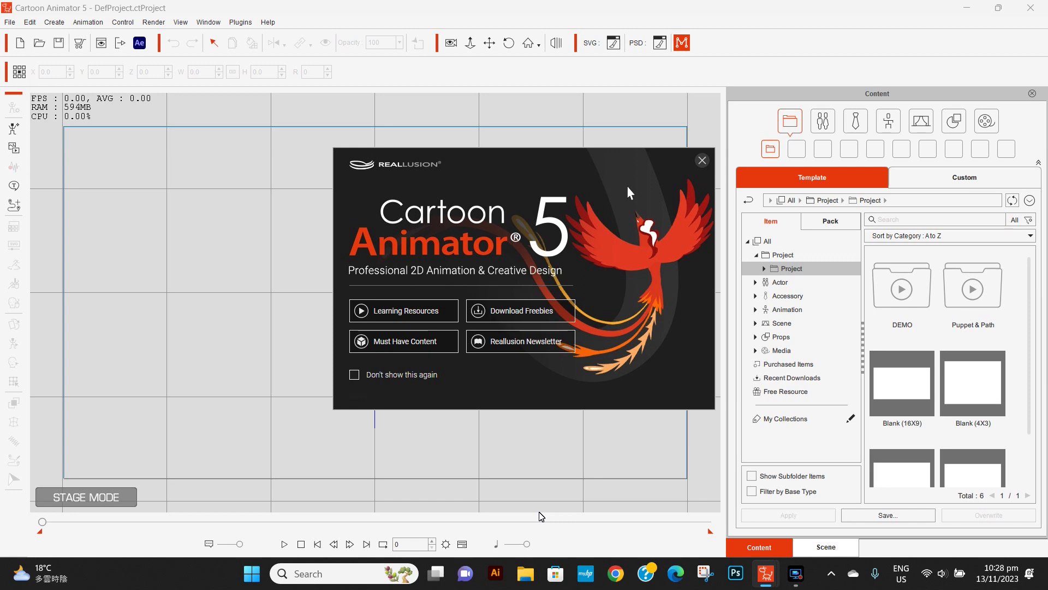
Add Exterior02.ctProp from the Hospital Room Scenes FREE pack to the stage.
click(702, 160)
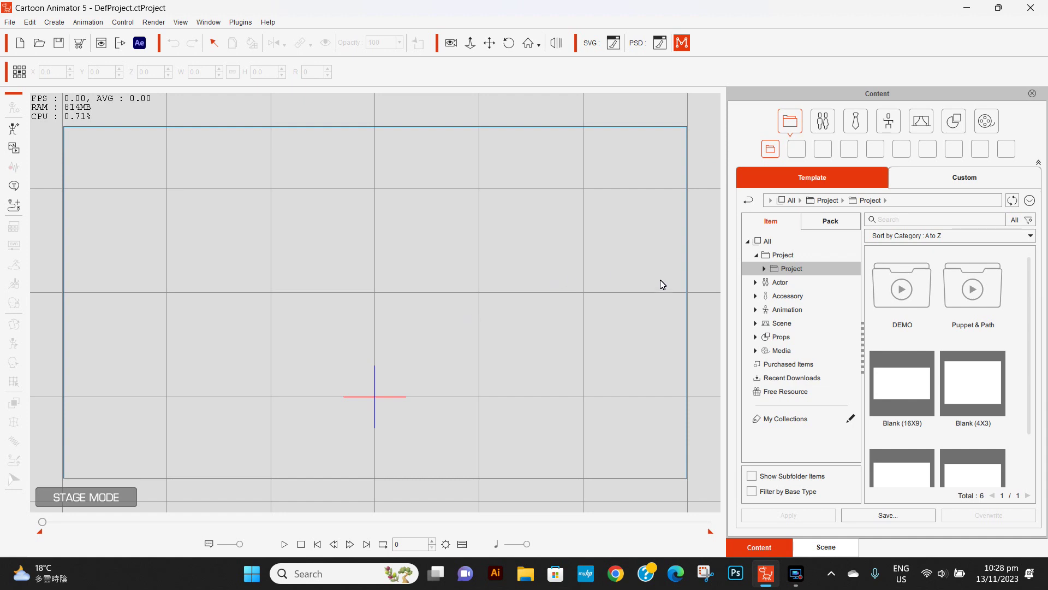
click(833, 221)
scroll(940, 317, down, 1)
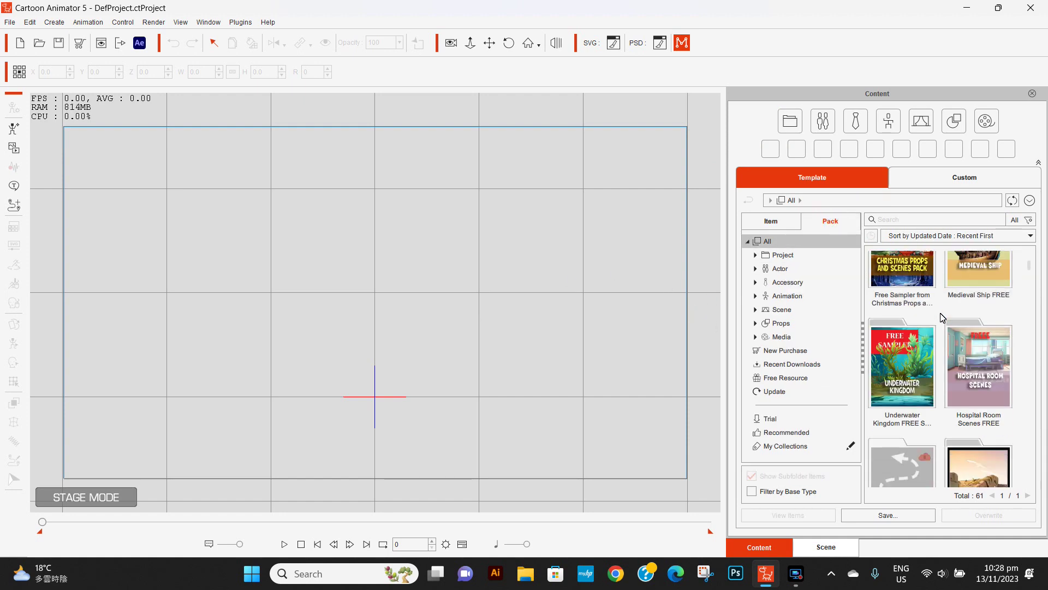
scroll(940, 317, down, 1)
double_click(991, 322)
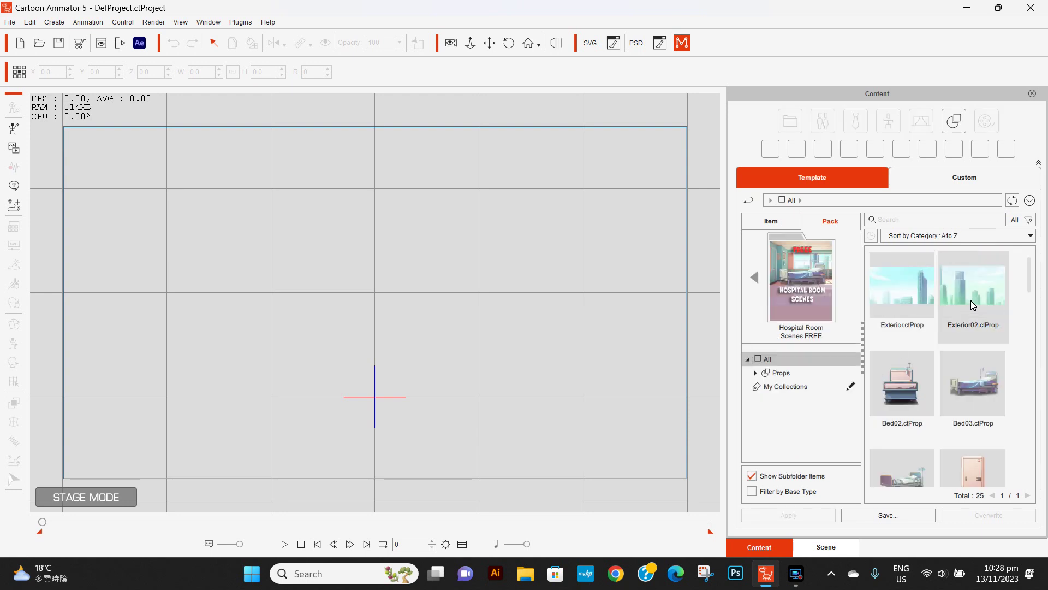
double_click(972, 305)
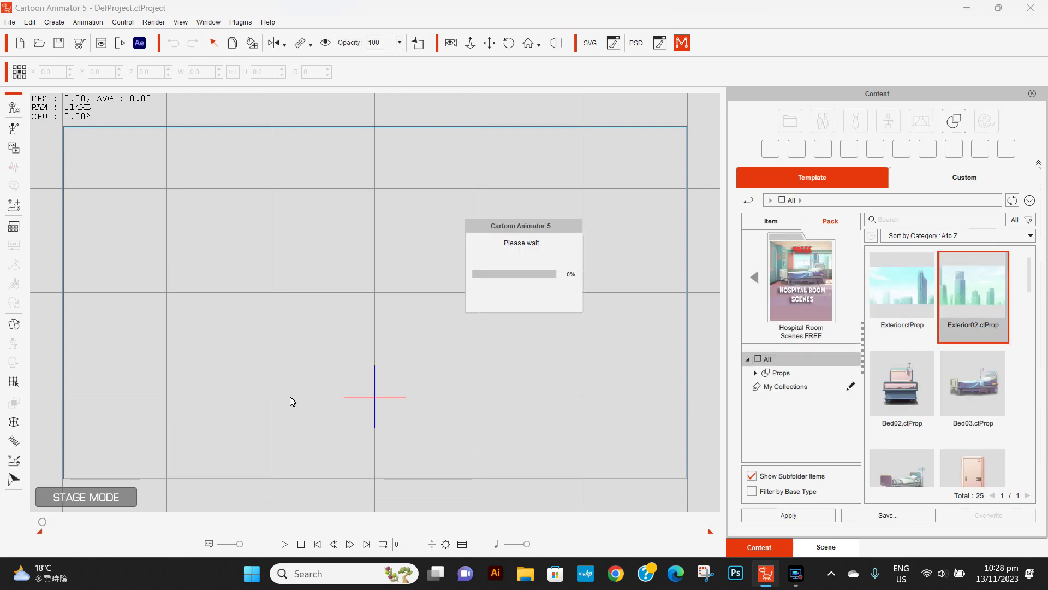
Move and resize the city skyline to fill the stage at width 232.2.
drag(363, 421, 358, 326)
drag(614, 413, 482, 426)
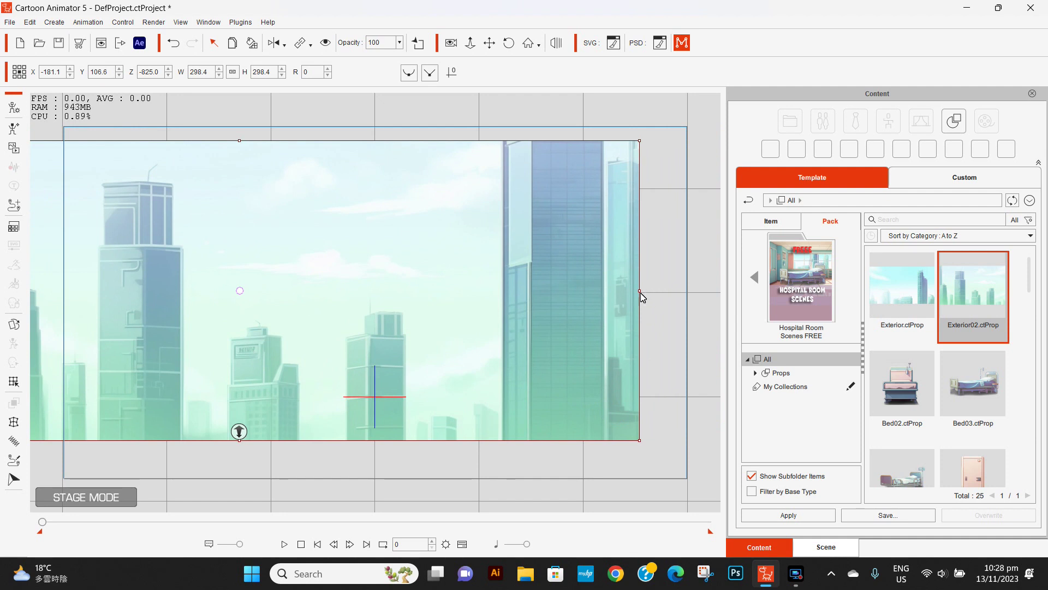
drag(639, 293, 562, 316)
drag(222, 384, 346, 375)
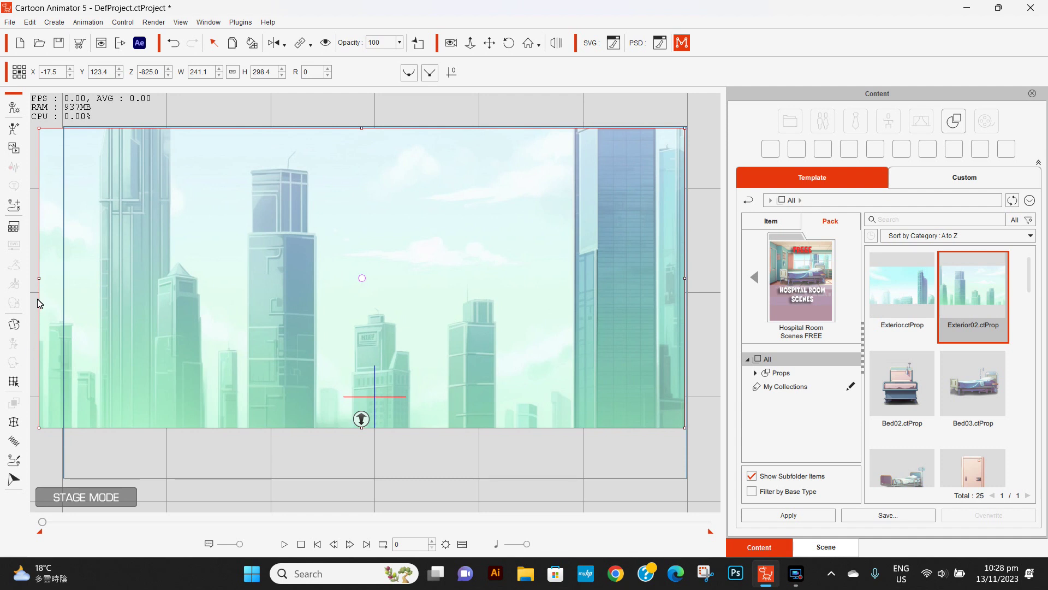
drag(39, 281, 56, 284)
drag(203, 298, 213, 294)
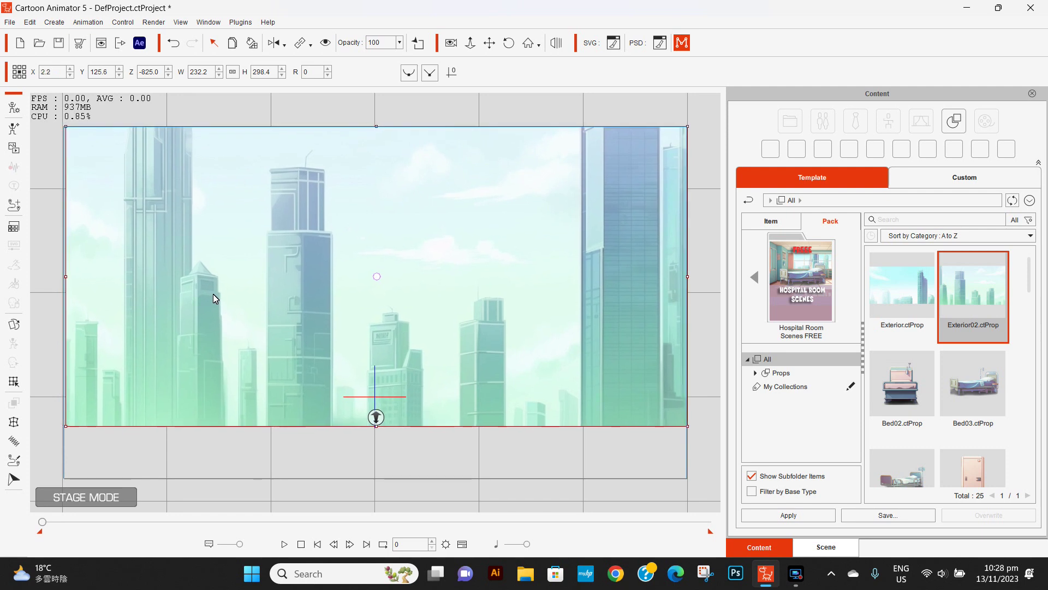
click(977, 398)
scroll(923, 401, down, 5)
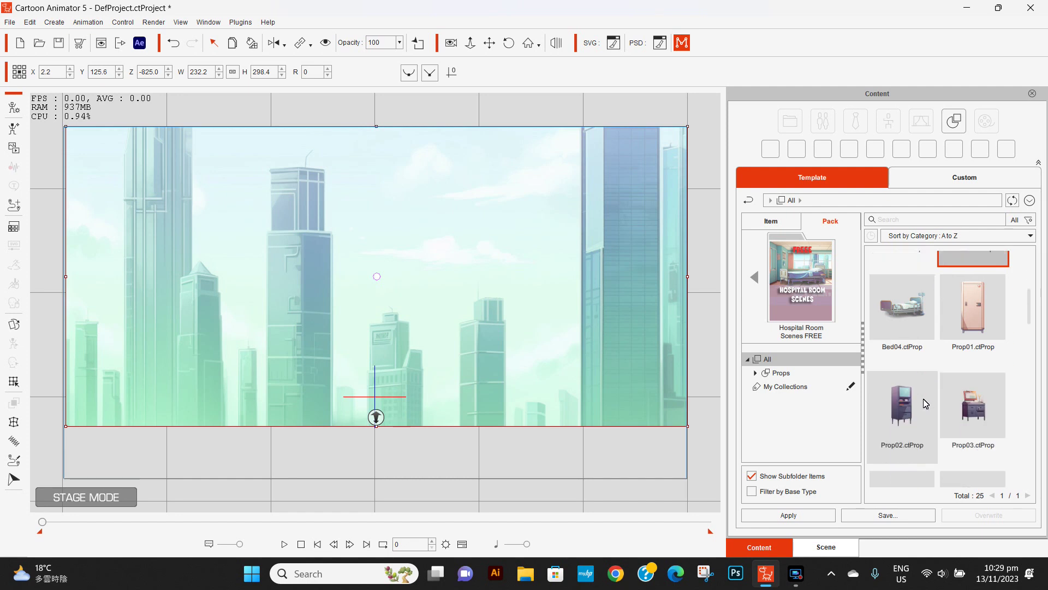
Add Room05.ctProp and raise it to cover the stage at width 250.7, skyline showing through.
scroll(918, 394, down, 10)
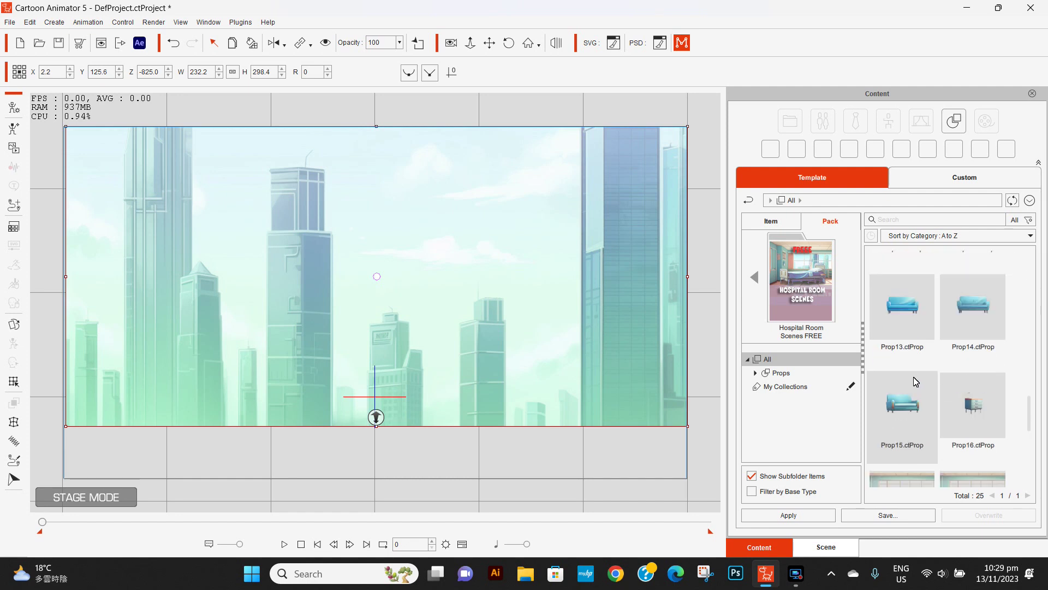
scroll(913, 382, down, 2)
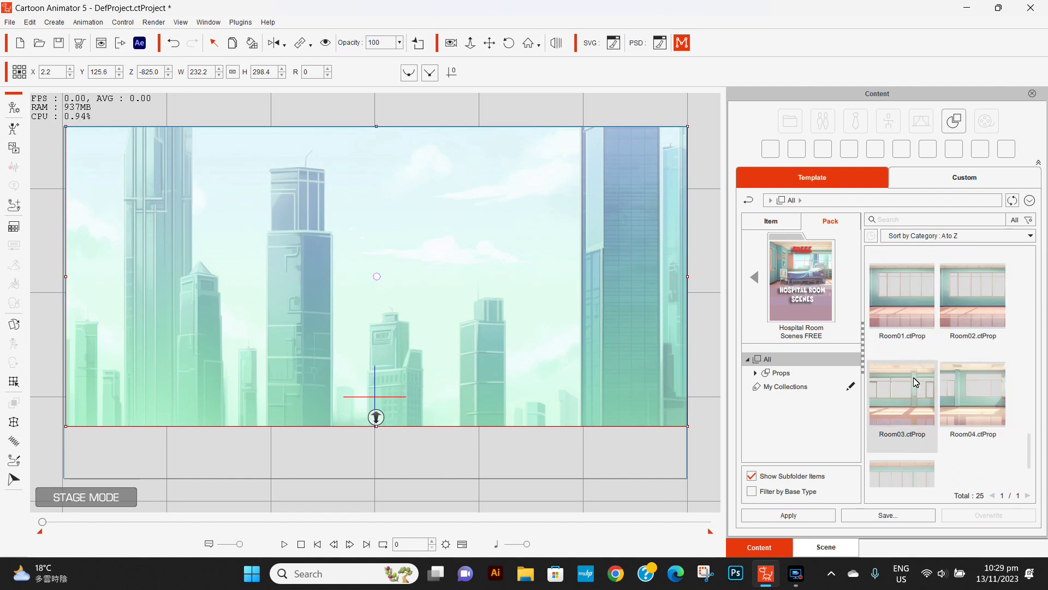
double_click(899, 479)
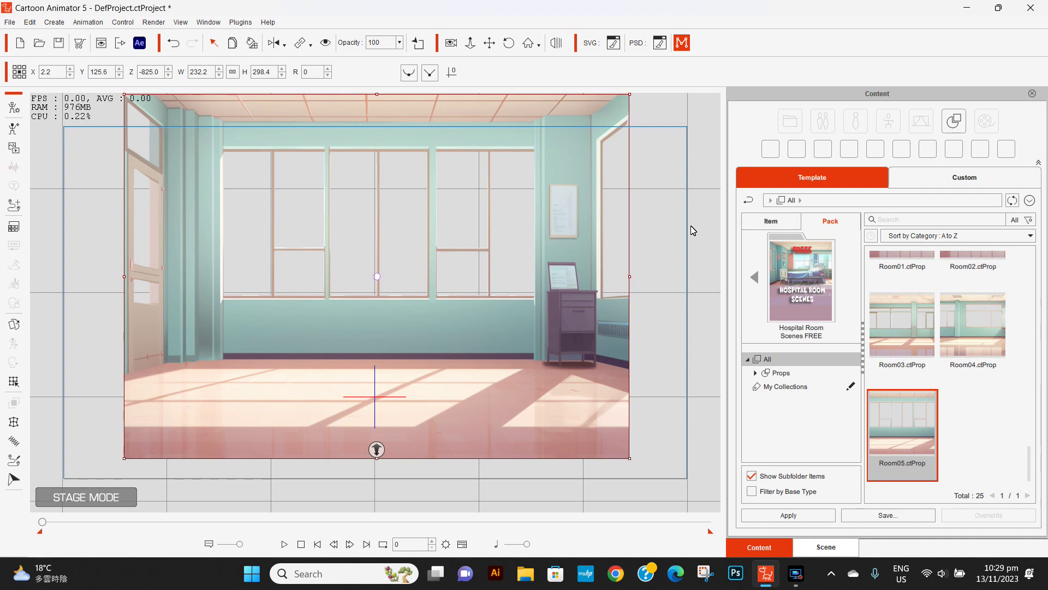
key(ctrl+z)
click(540, 109)
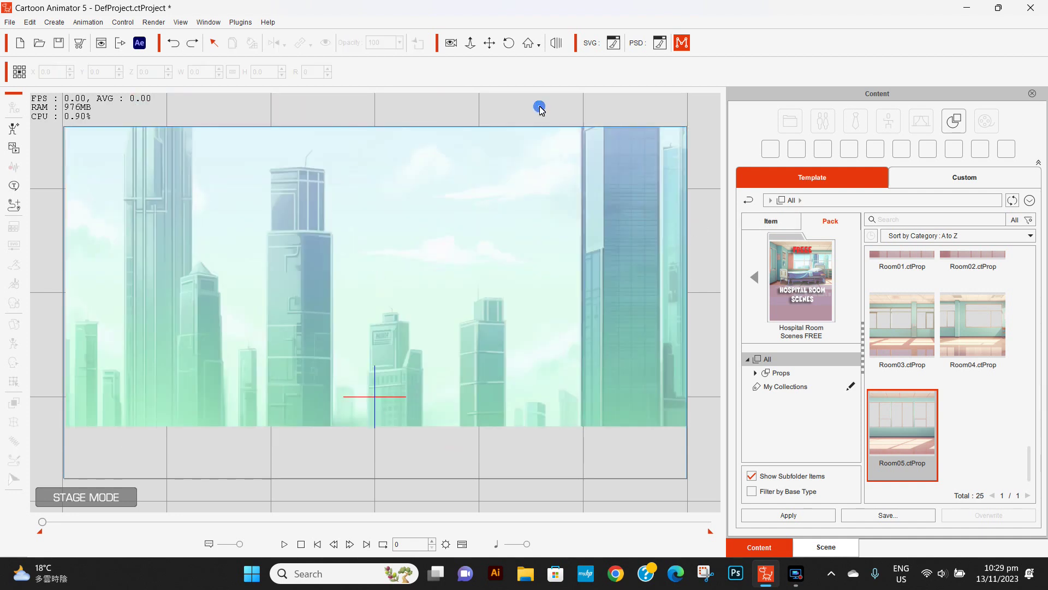
double_click(908, 447)
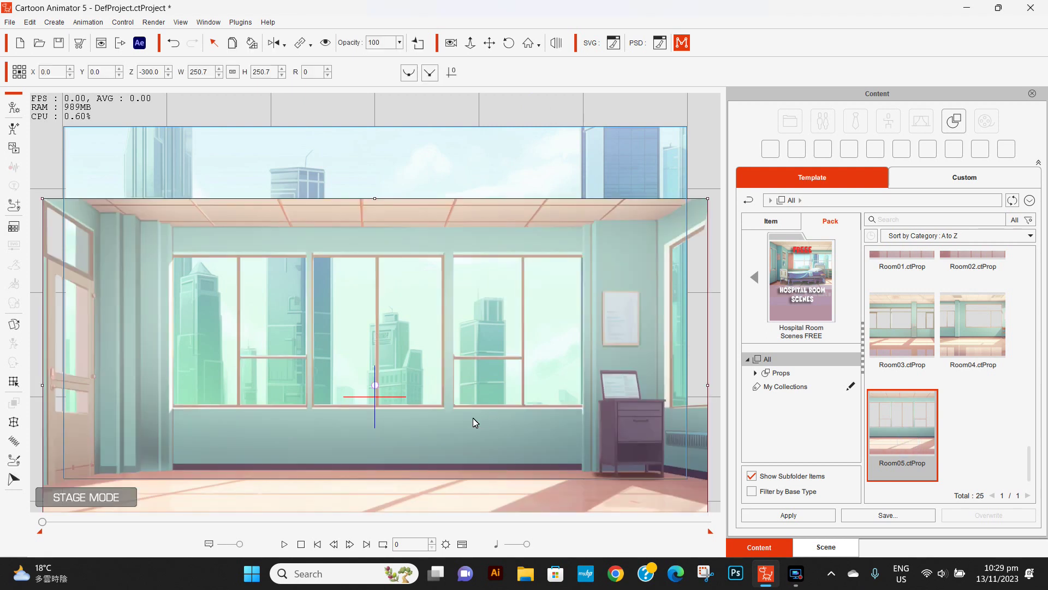
drag(501, 405, 490, 339)
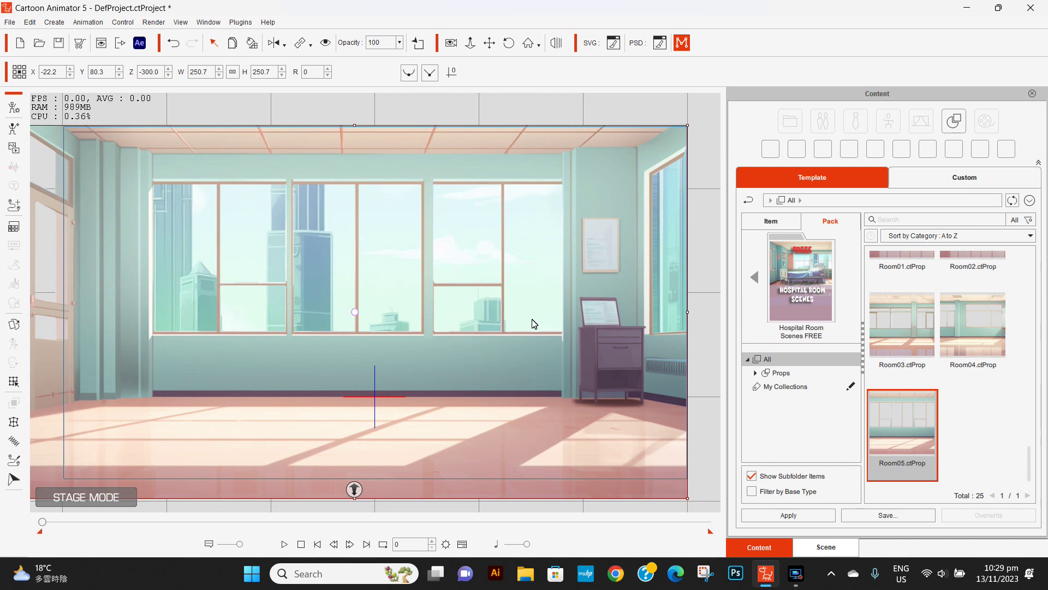
click(695, 134)
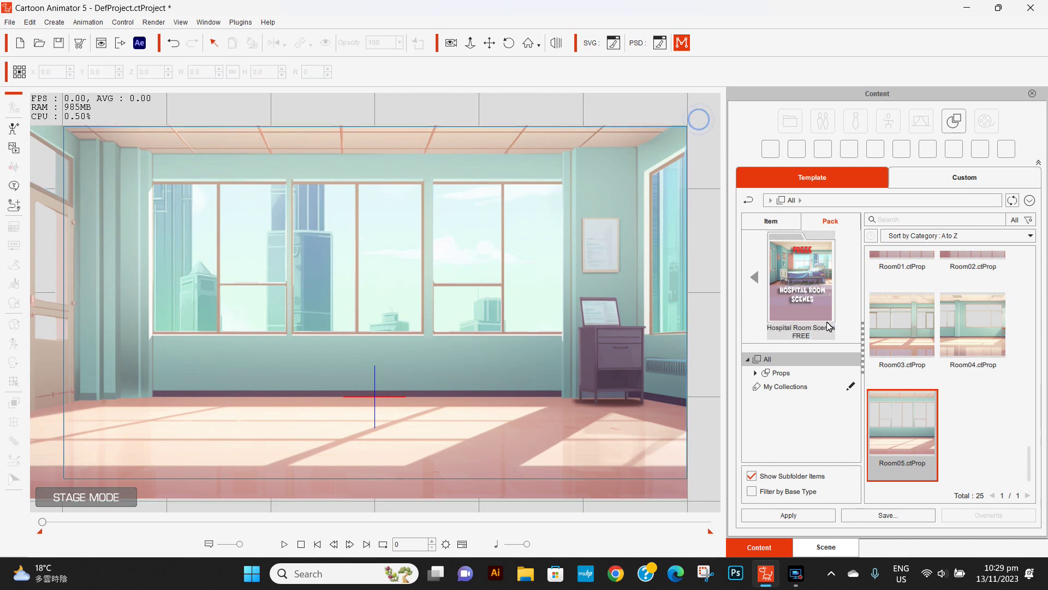
Add Bed03.ctProp, enlarge it to width 274.4 and set it on the room's floor.
scroll(983, 369, up, 2)
scroll(983, 369, up, 5)
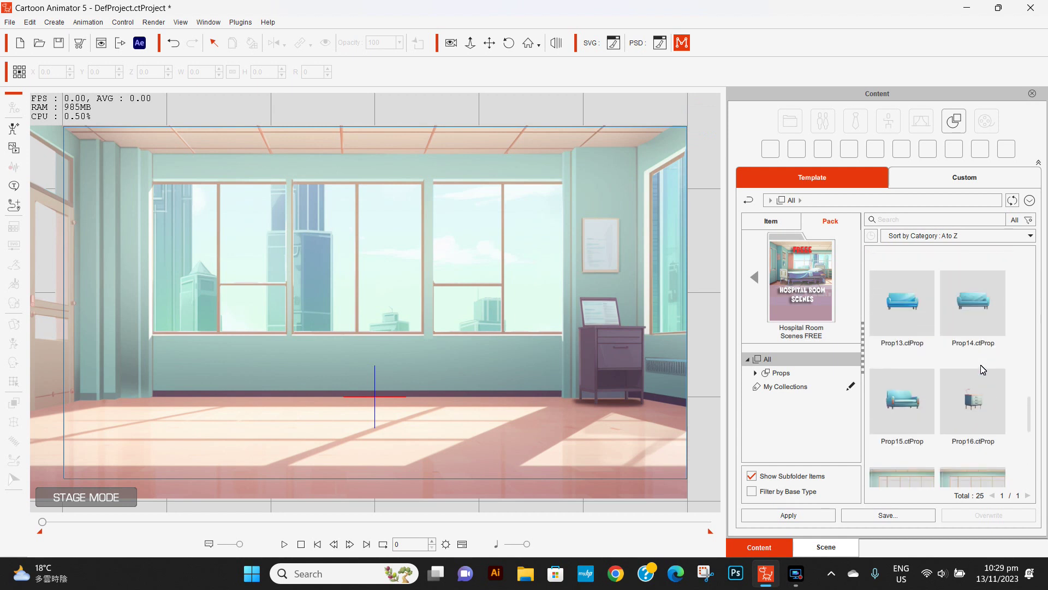
scroll(982, 370, up, 5)
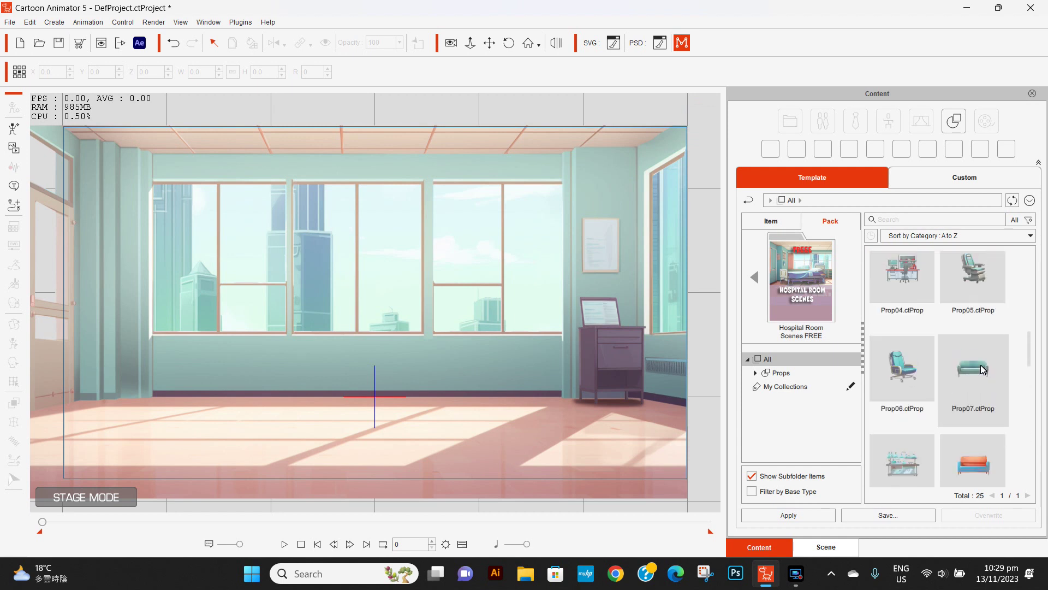
scroll(983, 369, up, 3)
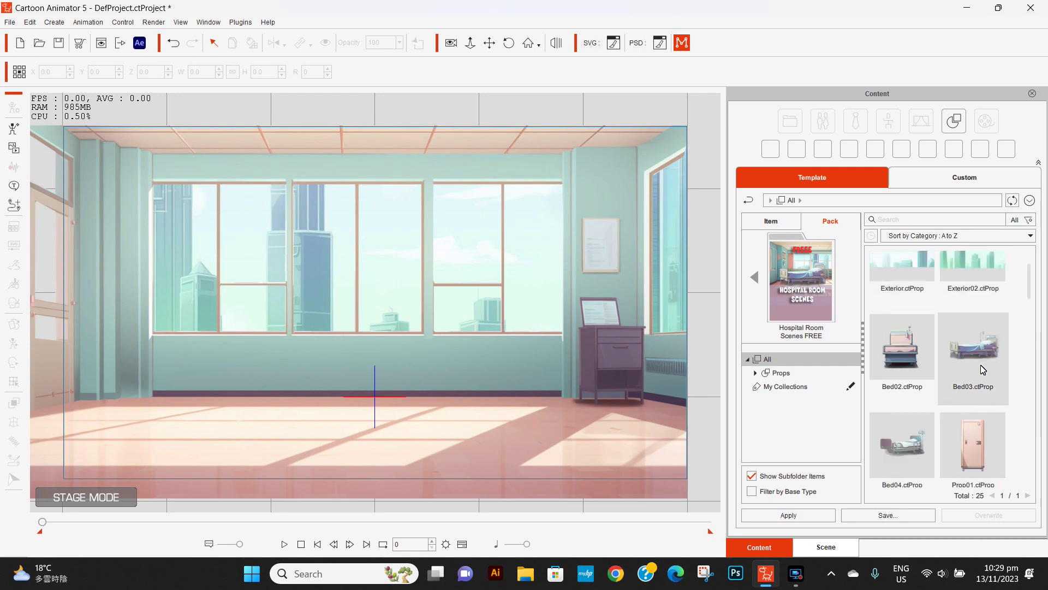
double_click(986, 358)
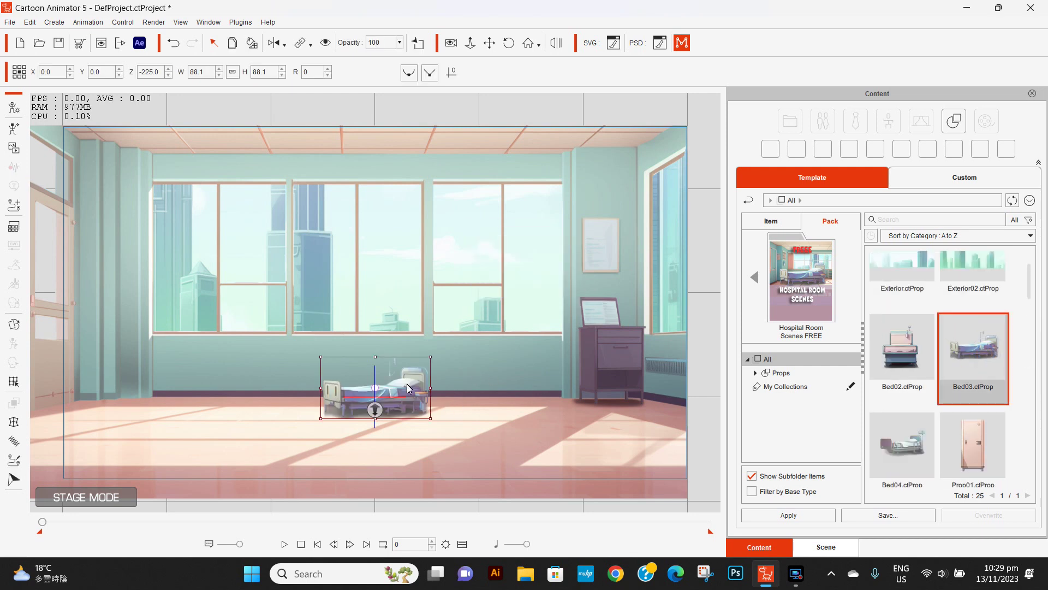
drag(430, 357, 519, 257)
drag(443, 401, 457, 346)
click(621, 434)
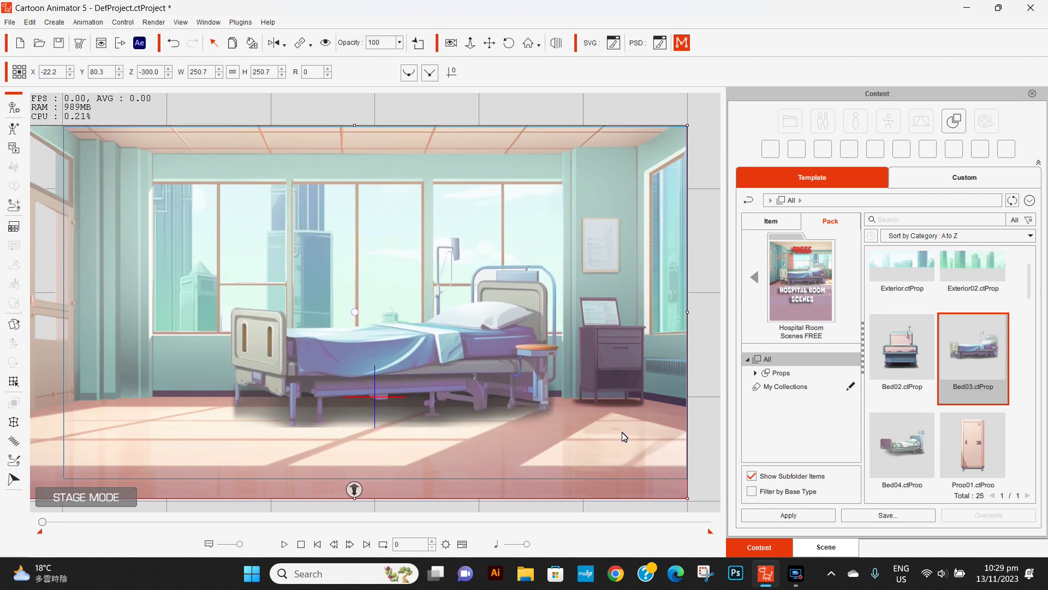
click(746, 207)
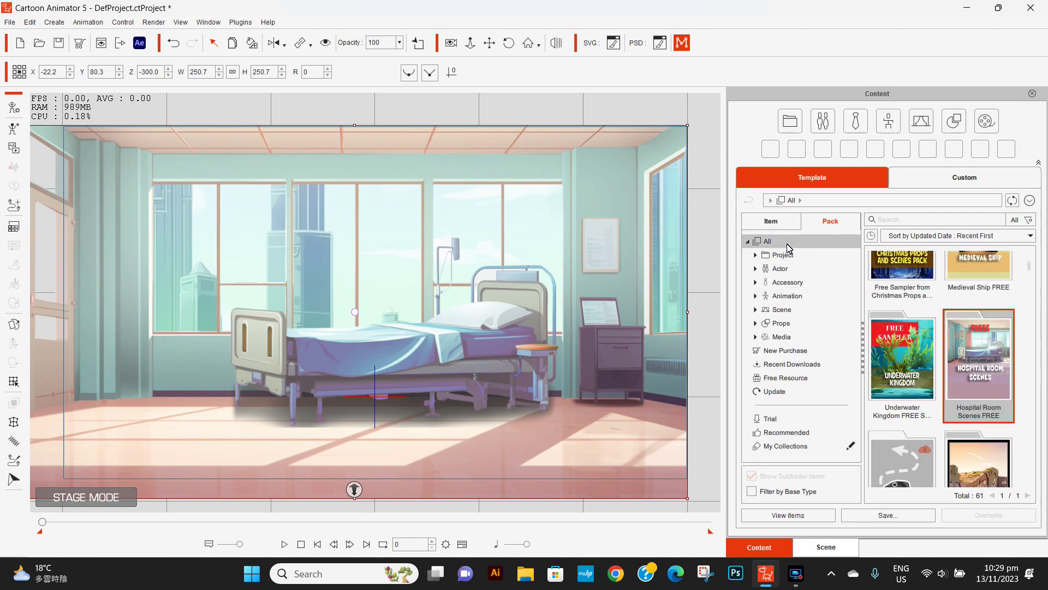
Open the Human folder among the Actor templates in the content library.
click(786, 267)
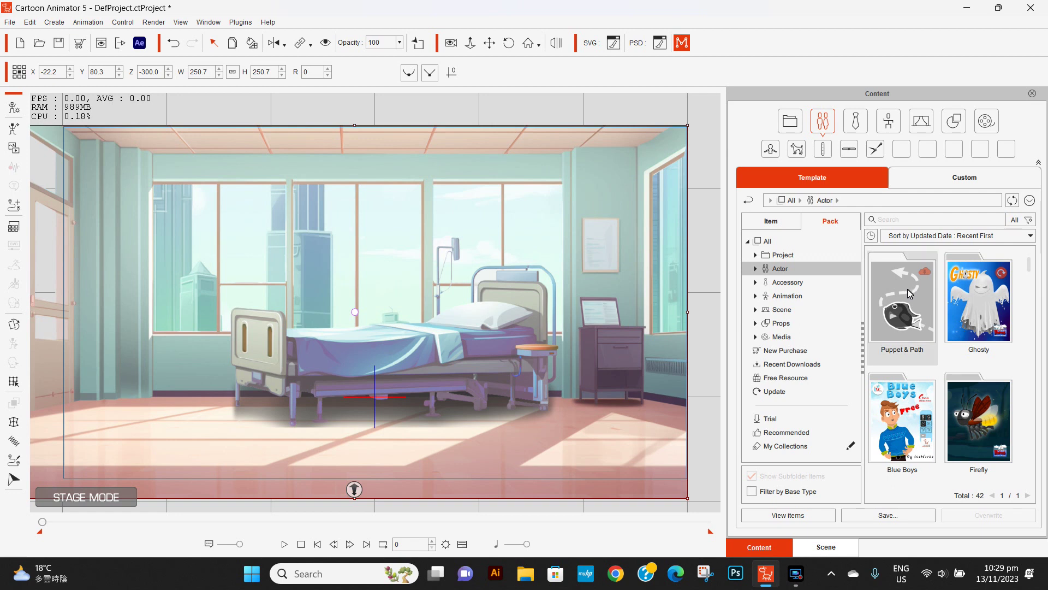
click(775, 230)
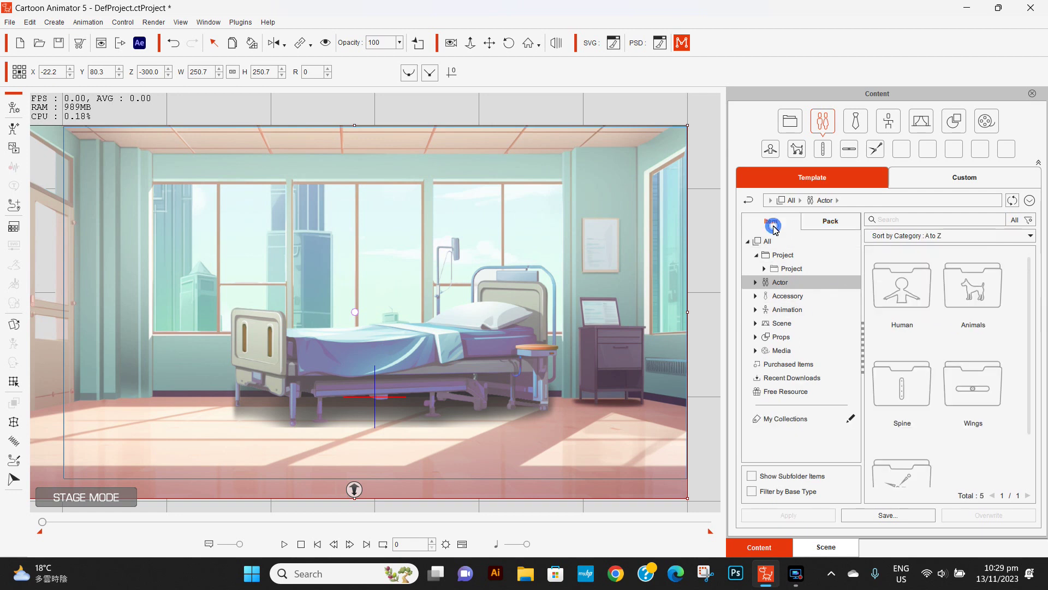
click(912, 318)
double_click(912, 318)
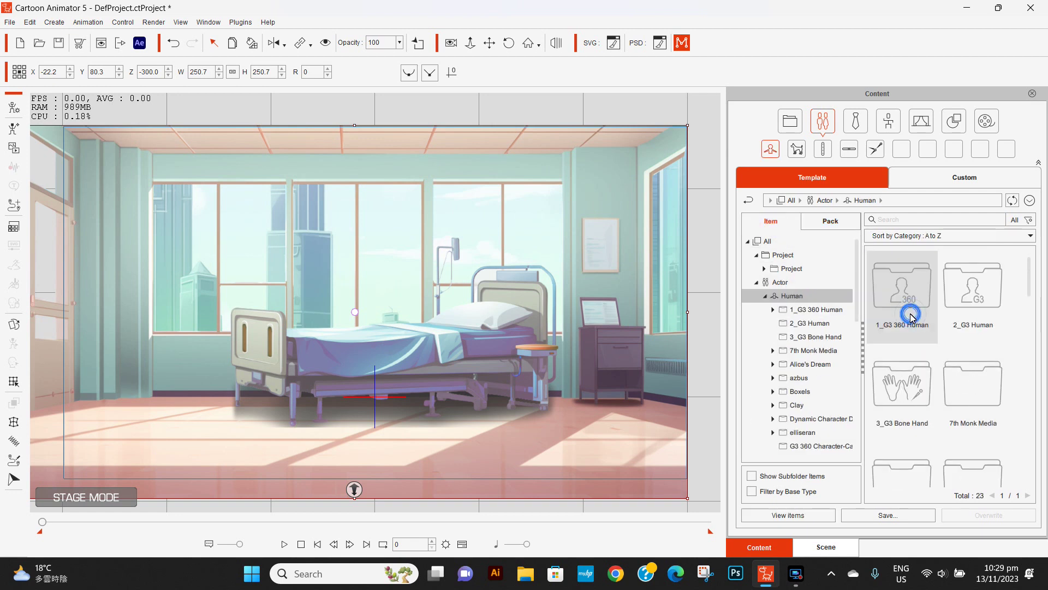
Search the Human actors grid for the GarryPye folder and open it.
scroll(969, 343, down, 2)
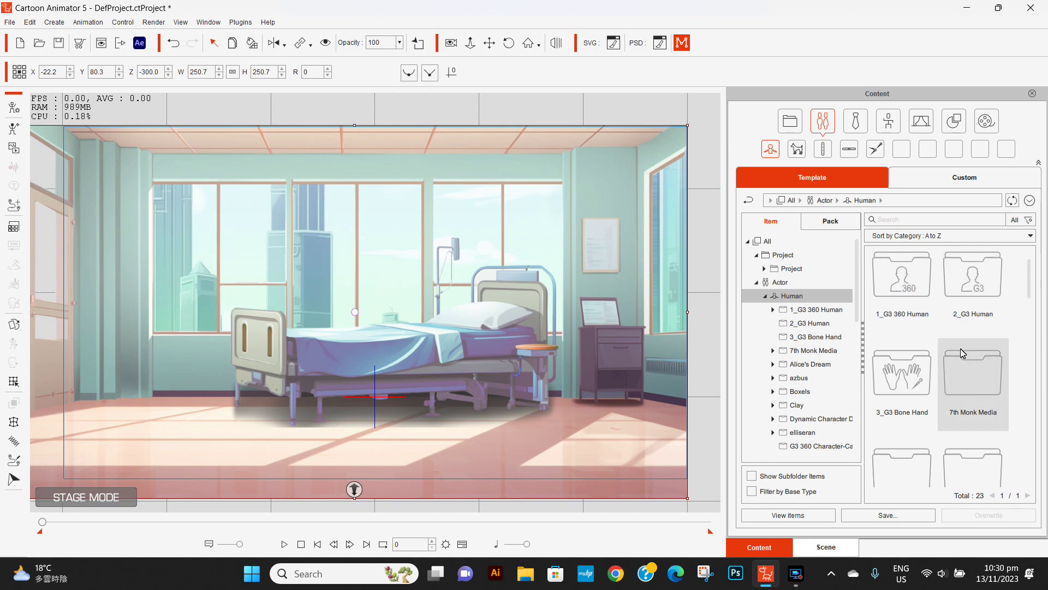
scroll(958, 360, down, 4)
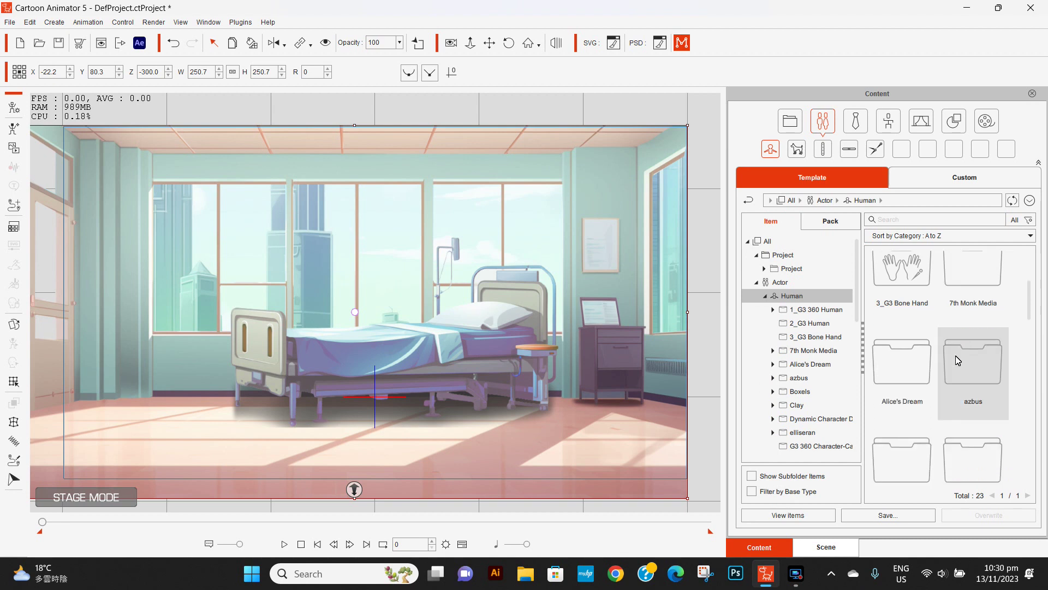
scroll(958, 361, down, 2)
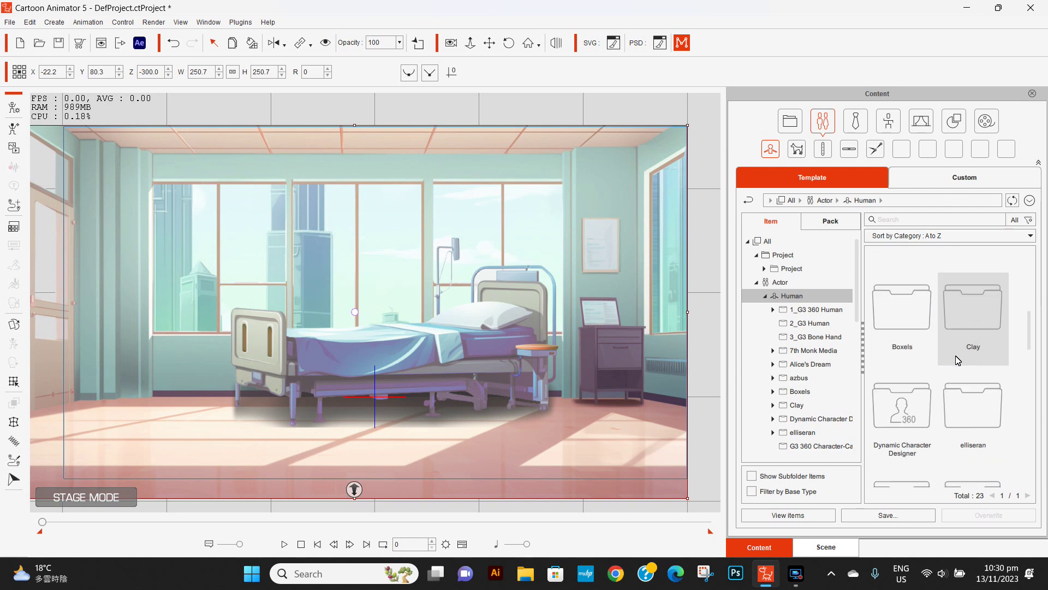
scroll(958, 361, down, 2)
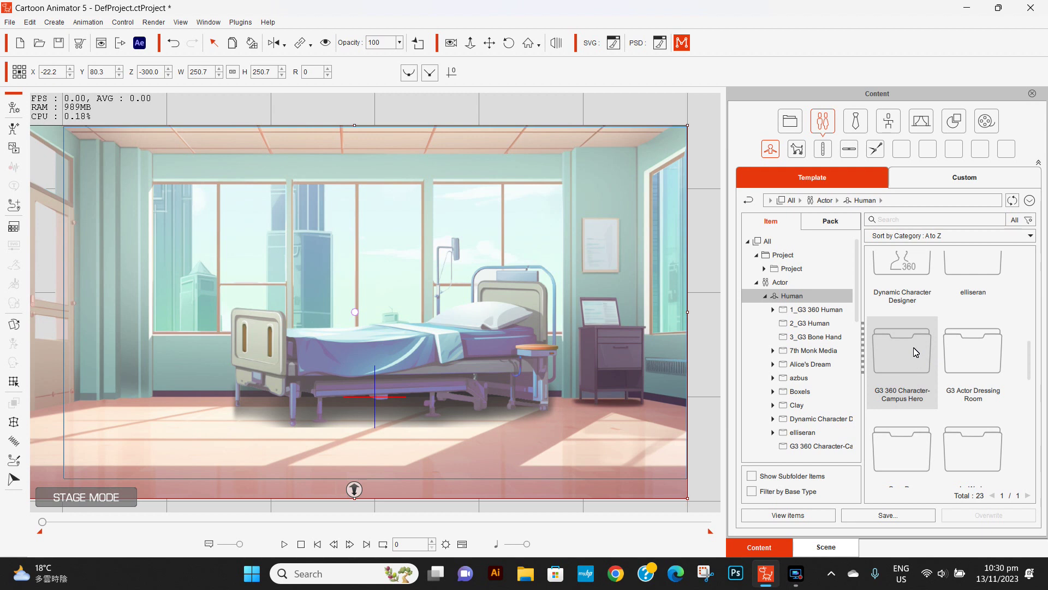
scroll(915, 352, down, 2)
scroll(916, 352, down, 1)
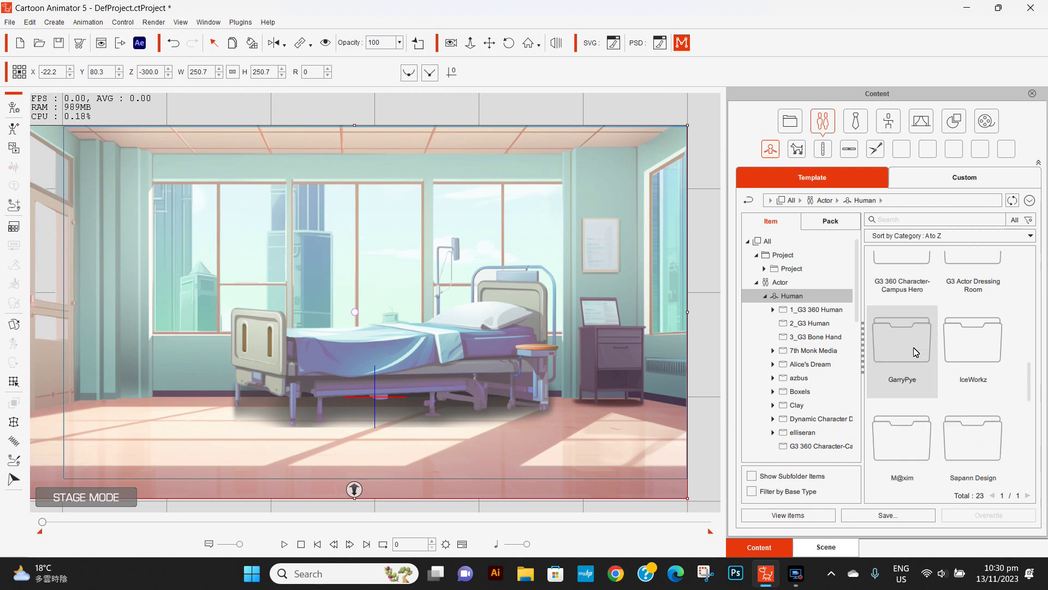
scroll(911, 357, down, 4)
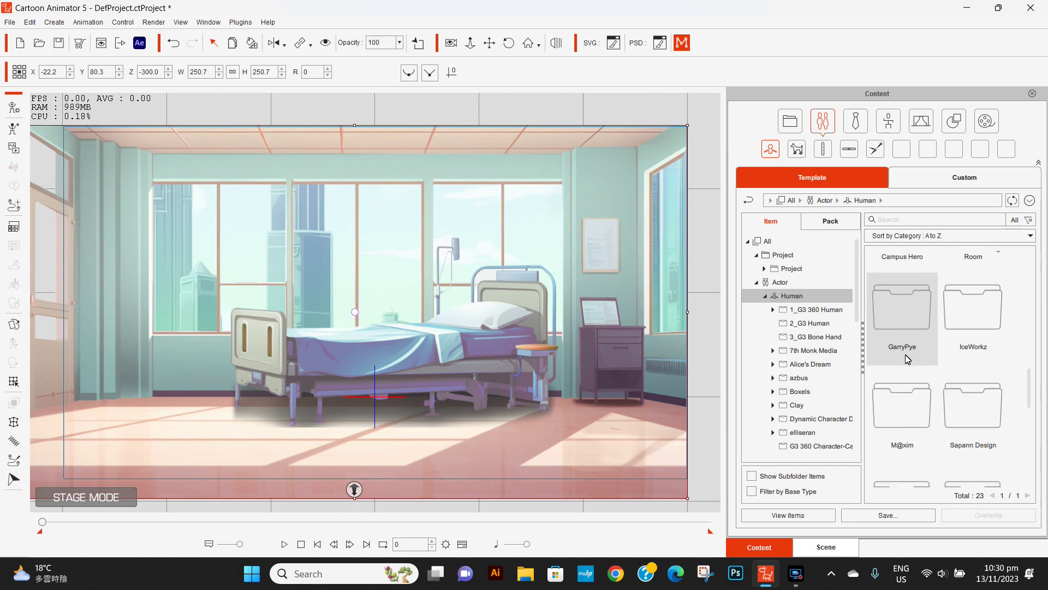
scroll(908, 359, down, 2)
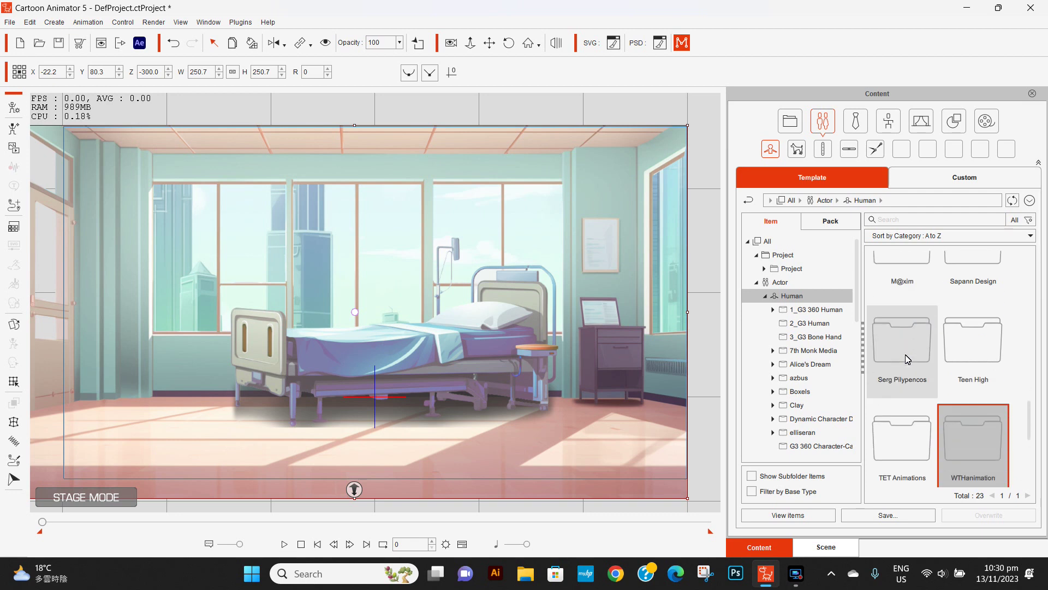
scroll(907, 359, down, 5)
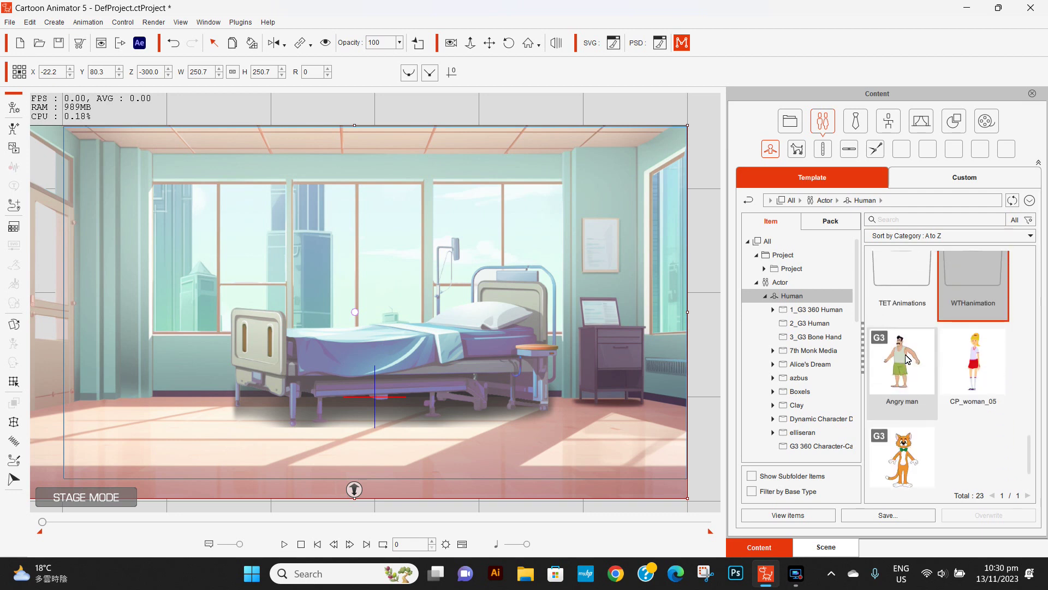
scroll(908, 359, up, 11)
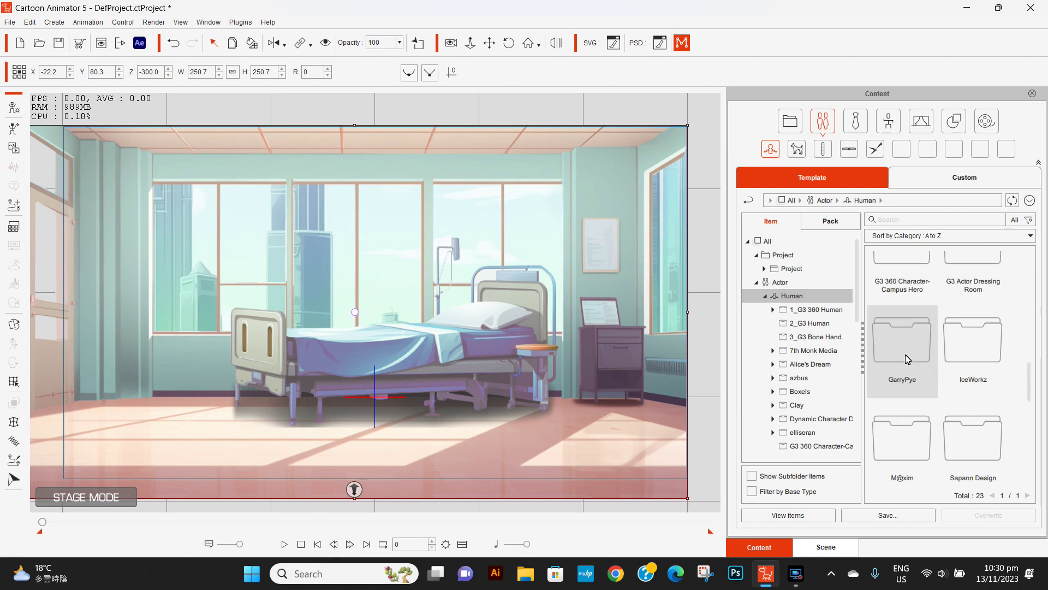
scroll(908, 359, up, 8)
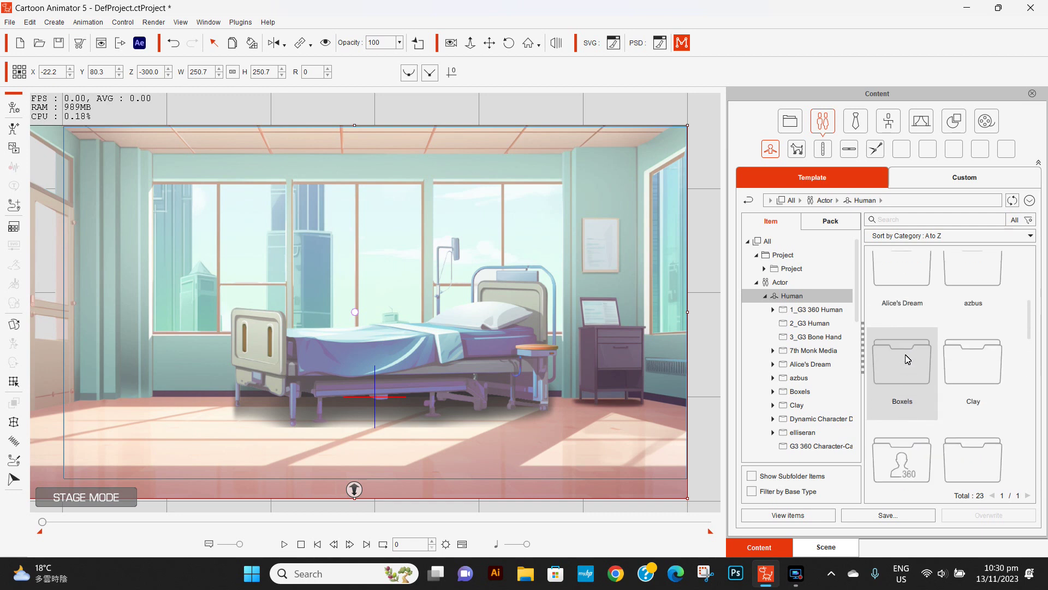
scroll(908, 359, up, 3)
scroll(907, 358, up, 3)
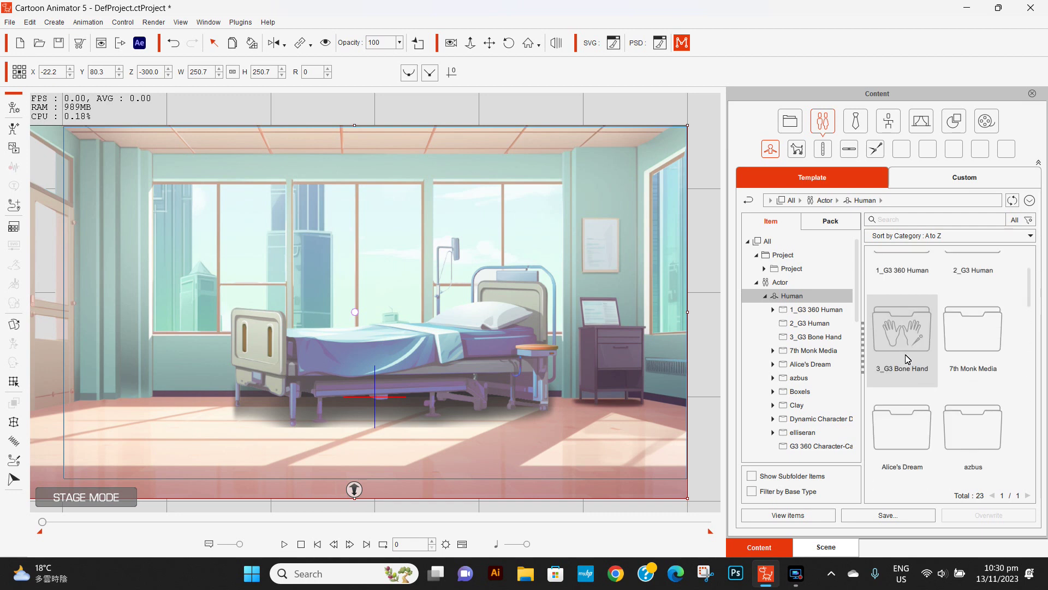
scroll(925, 370, down, 6)
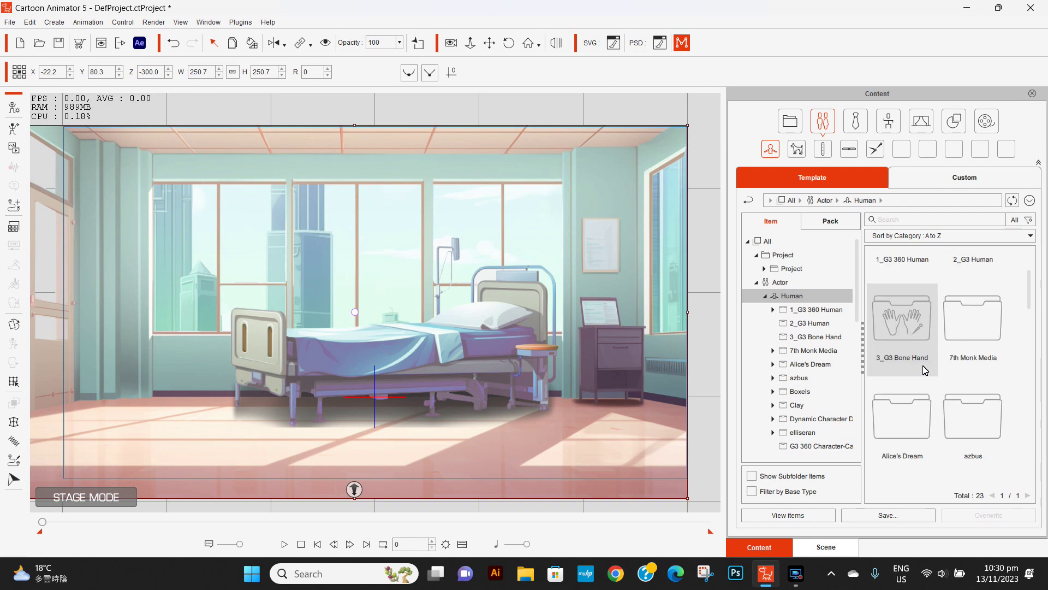
scroll(926, 370, down, 6)
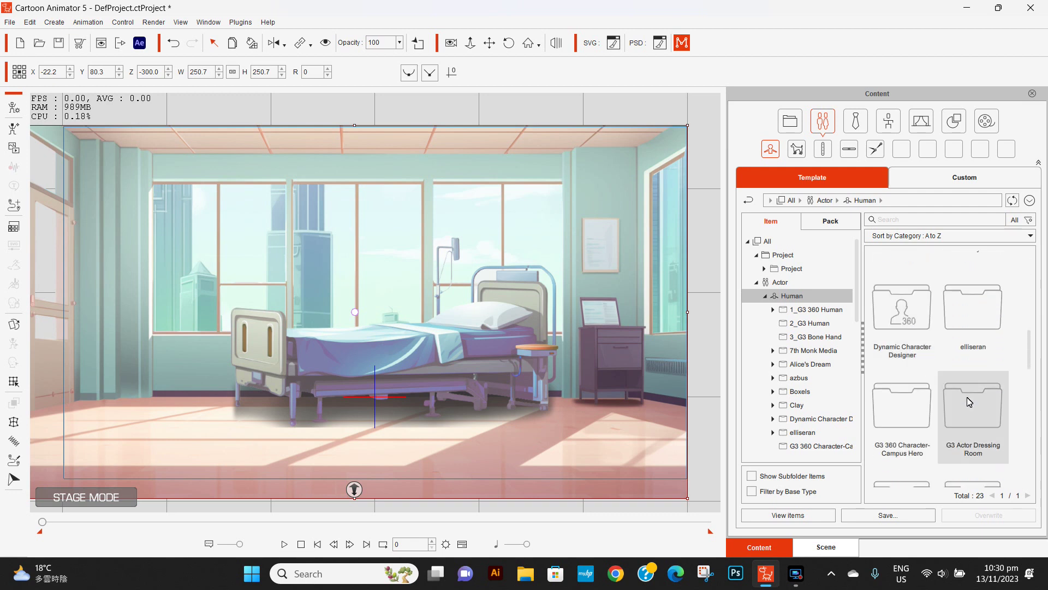
scroll(958, 370, down, 2)
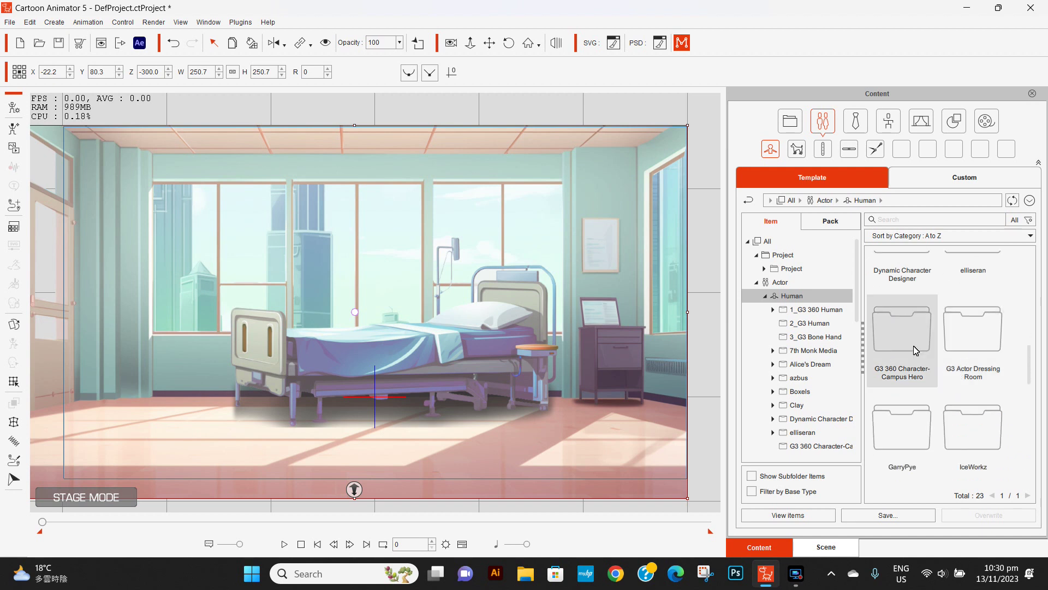
scroll(916, 350, down, 3)
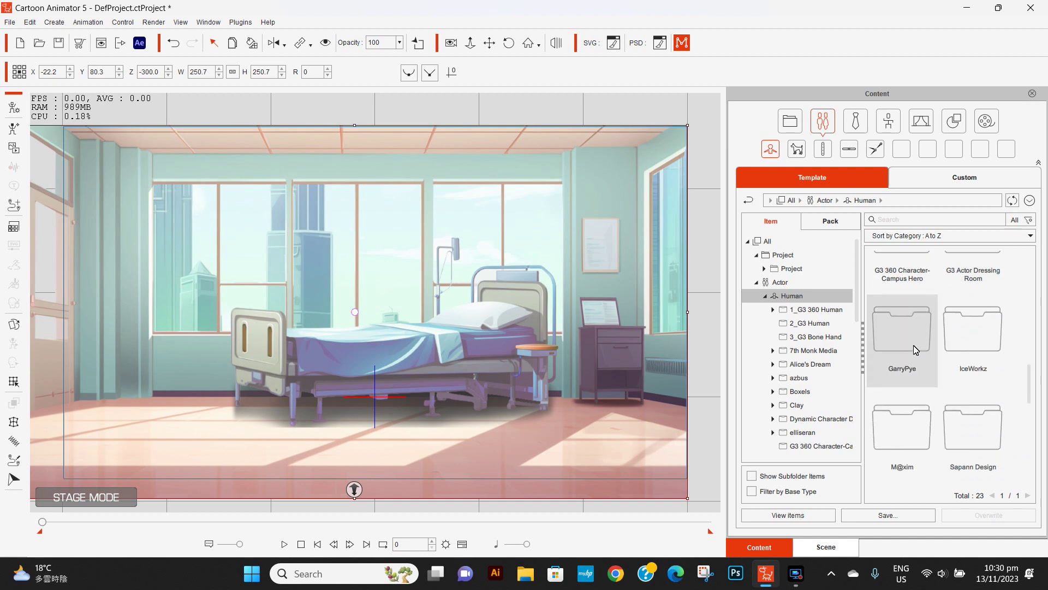
double_click(916, 350)
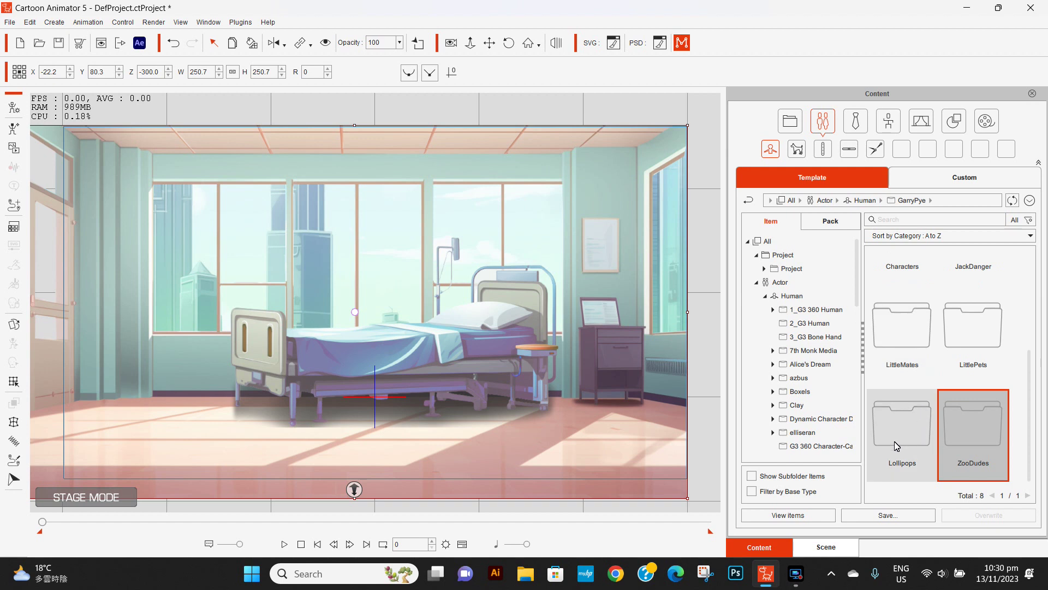
Load Dan_Hand Modify from GarryPye > Characters > DanTheEveryMan into the scene.
scroll(945, 415, up, 5)
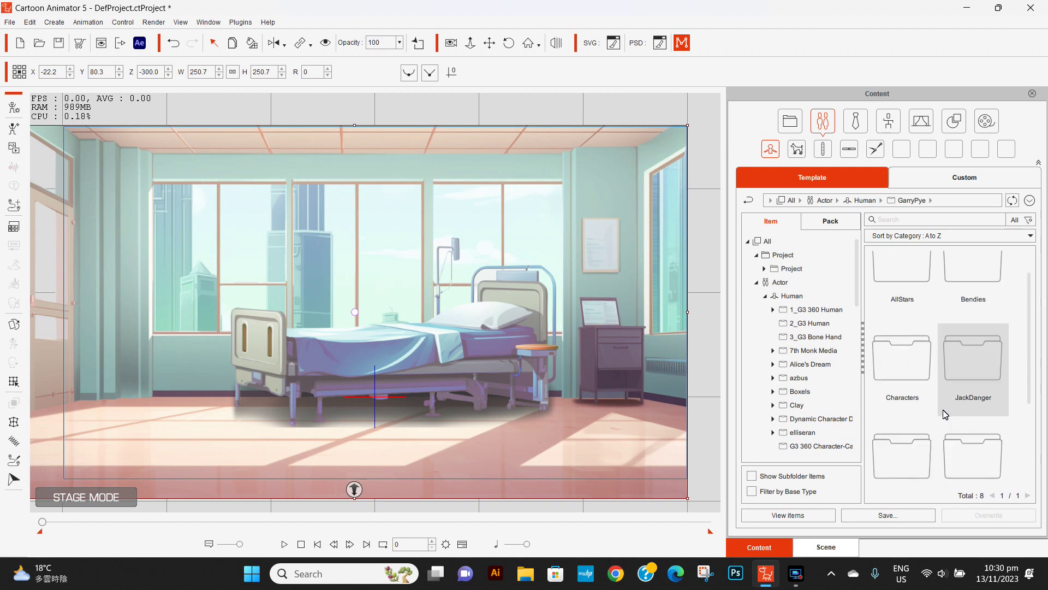
double_click(880, 391)
double_click(910, 323)
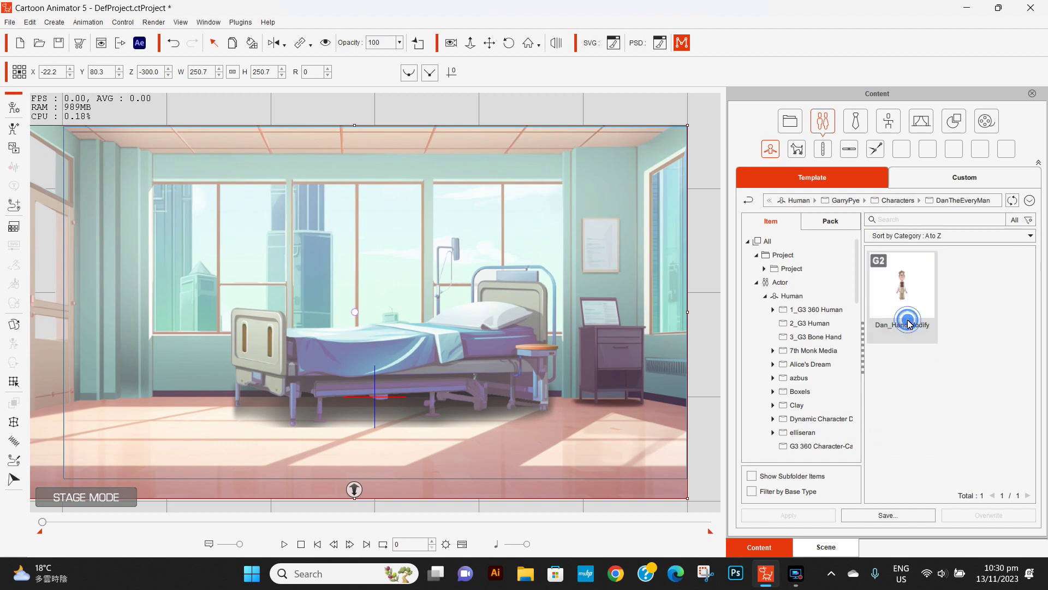
double_click(901, 305)
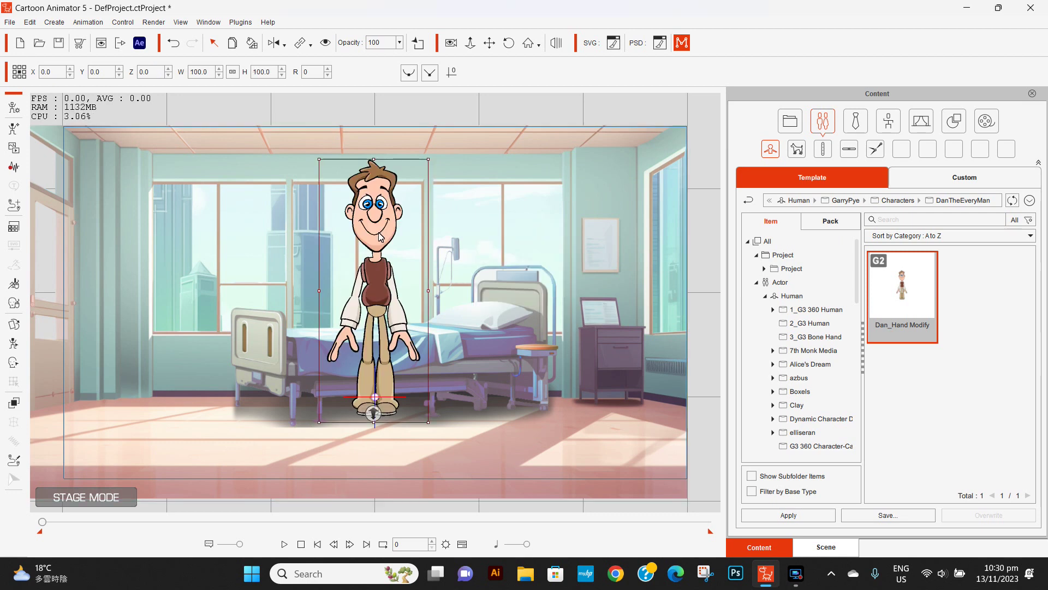
Position Dan in front of the hospital bed and keep him selected.
drag(378, 232, 394, 280)
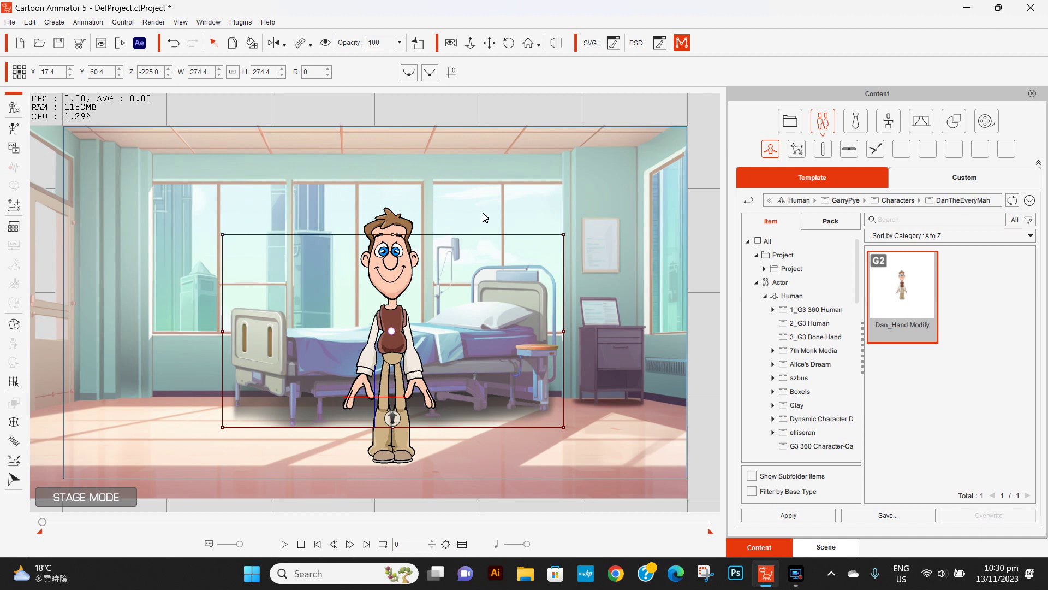
click(483, 213)
click(397, 252)
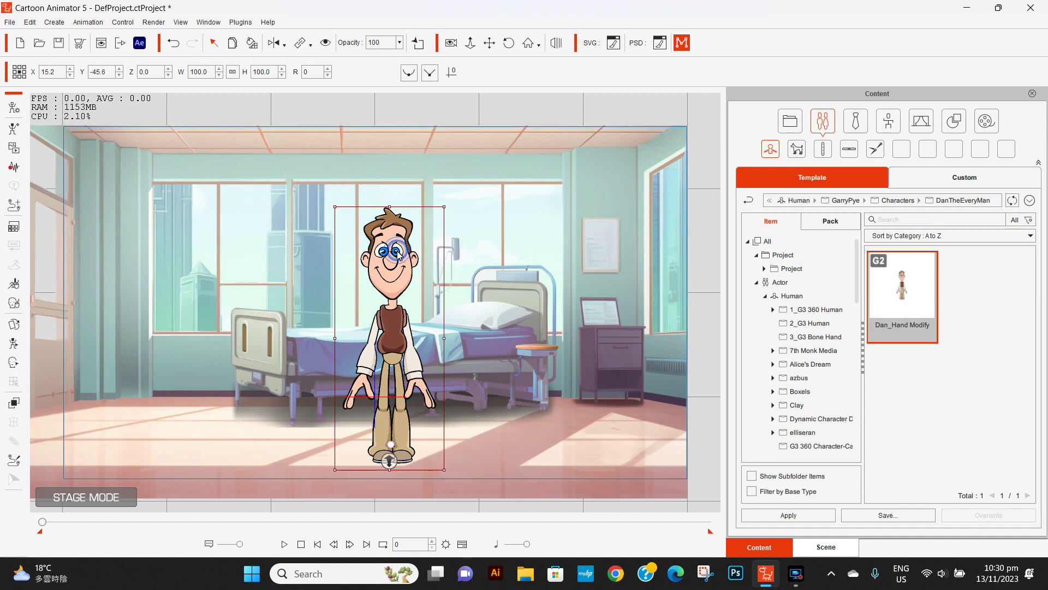
click(13, 344)
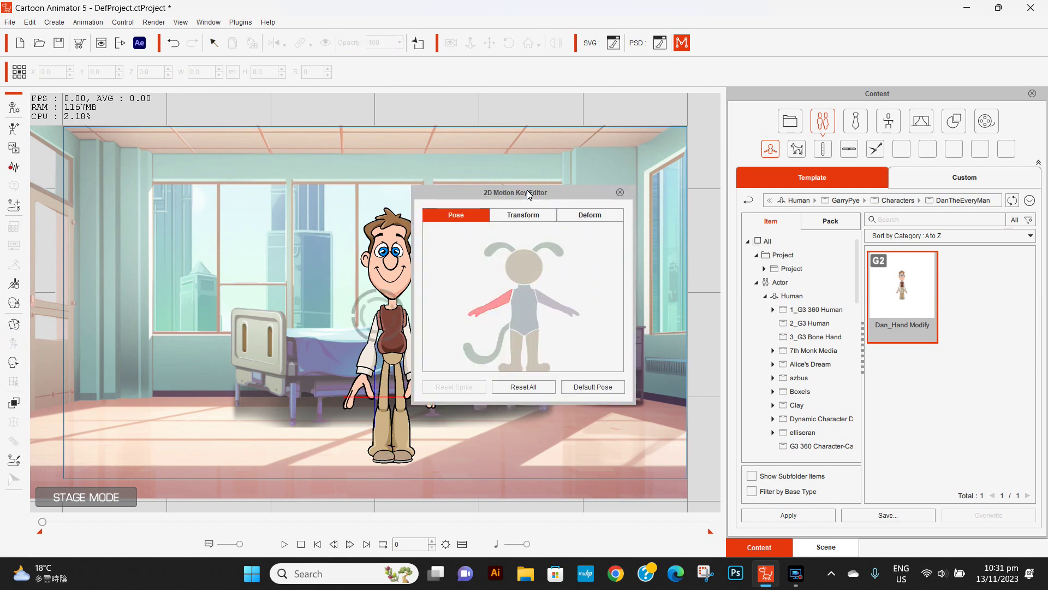
Switch the 2D Motion Key Editor to Transform and trial-scale Dan's arm, then undo.
drag(528, 194, 634, 168)
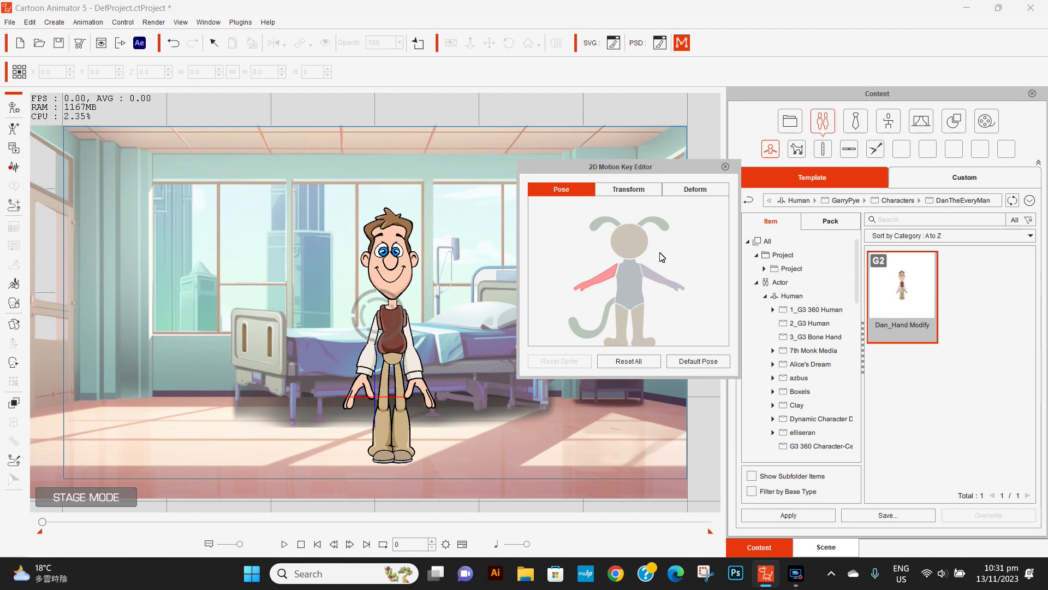
click(628, 189)
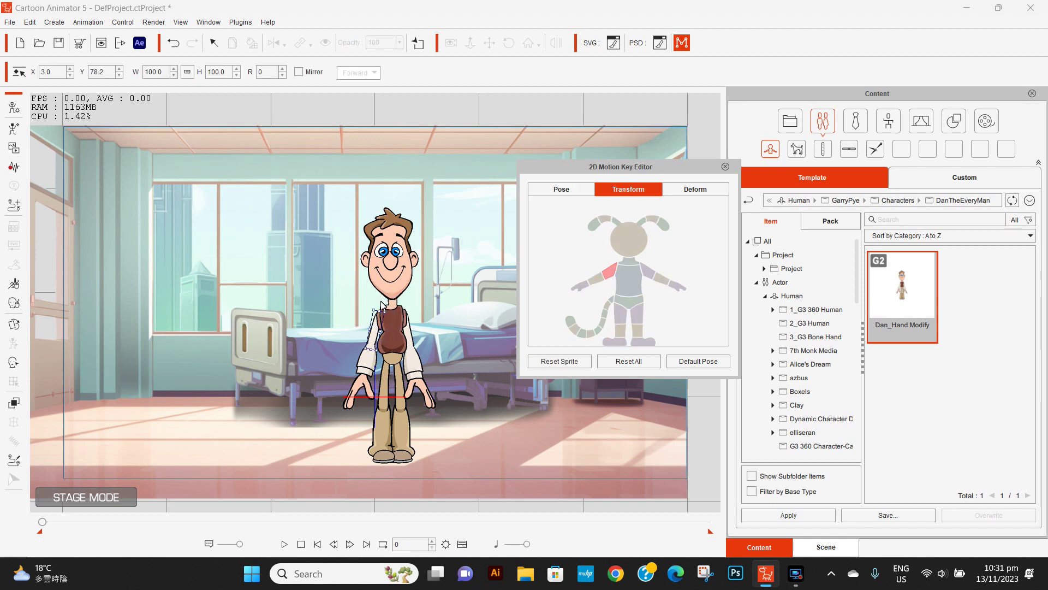
drag(376, 310, 373, 289)
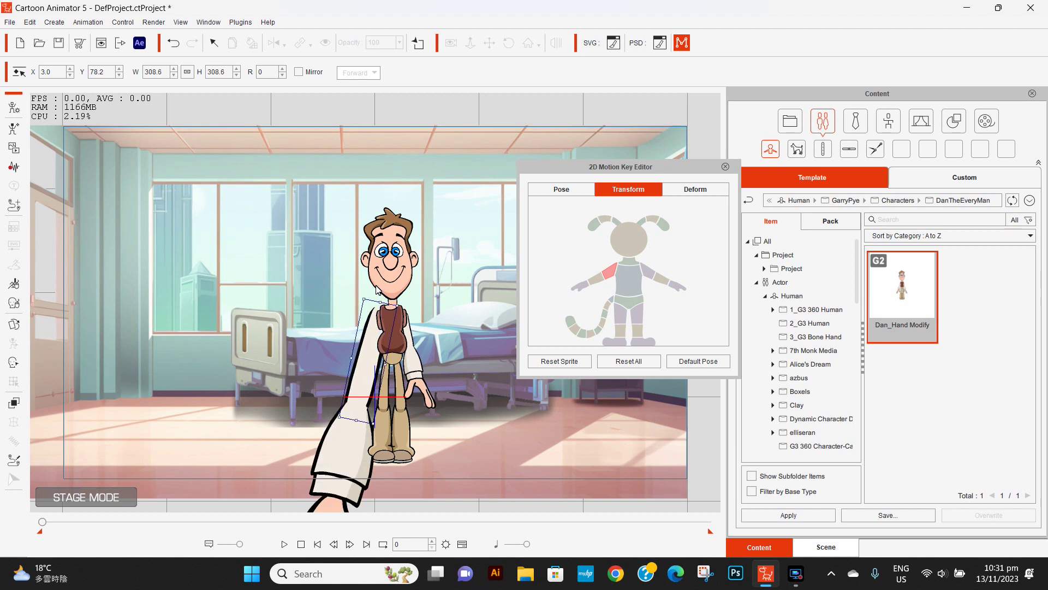
key(ctrl+z)
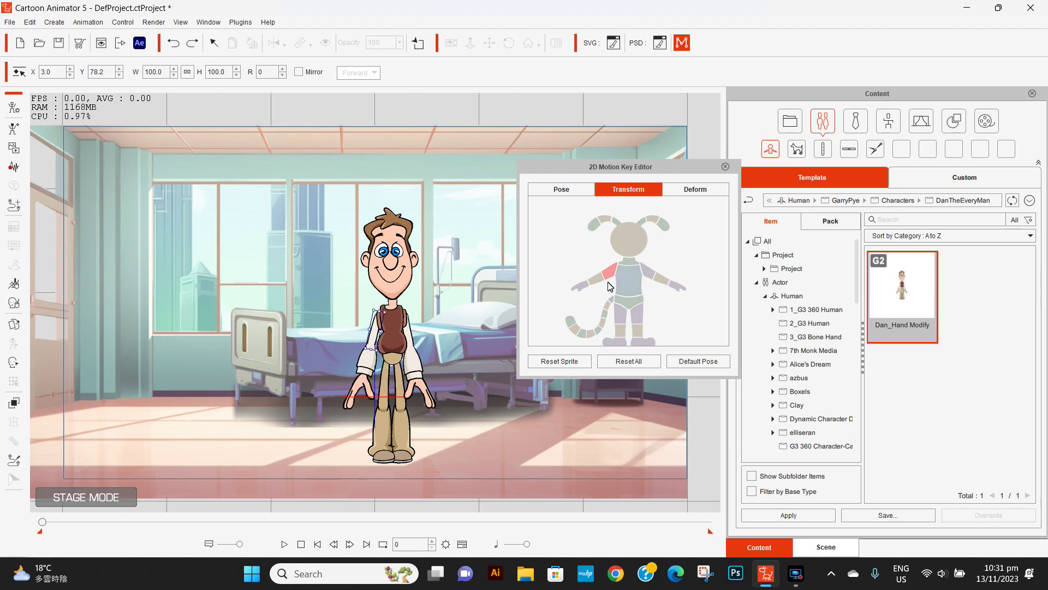
Tilt Dan's head and raise his right upper arm overhead, then close the editor.
click(627, 240)
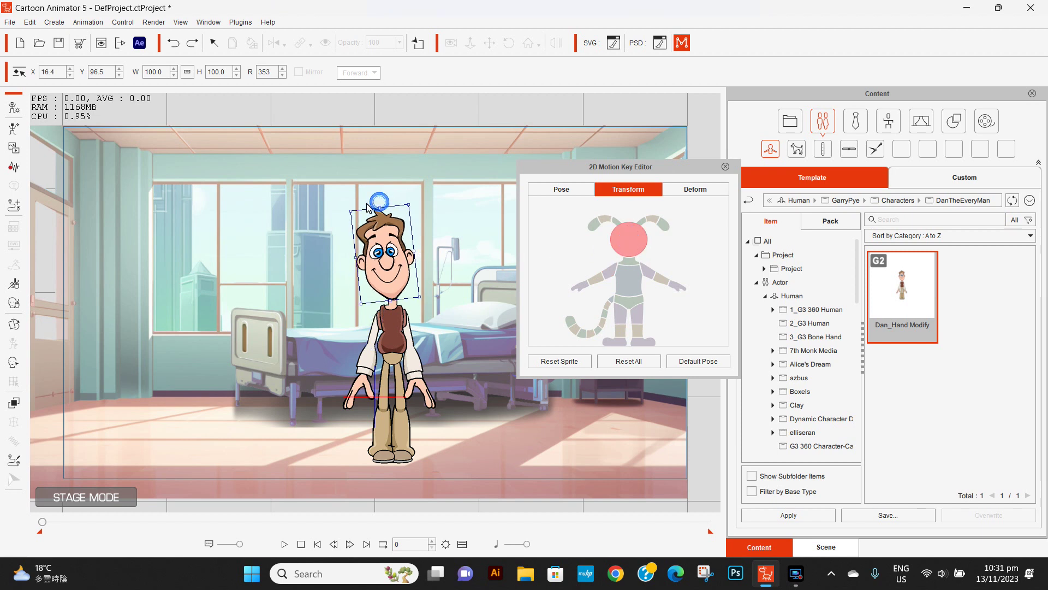
drag(367, 208, 389, 230)
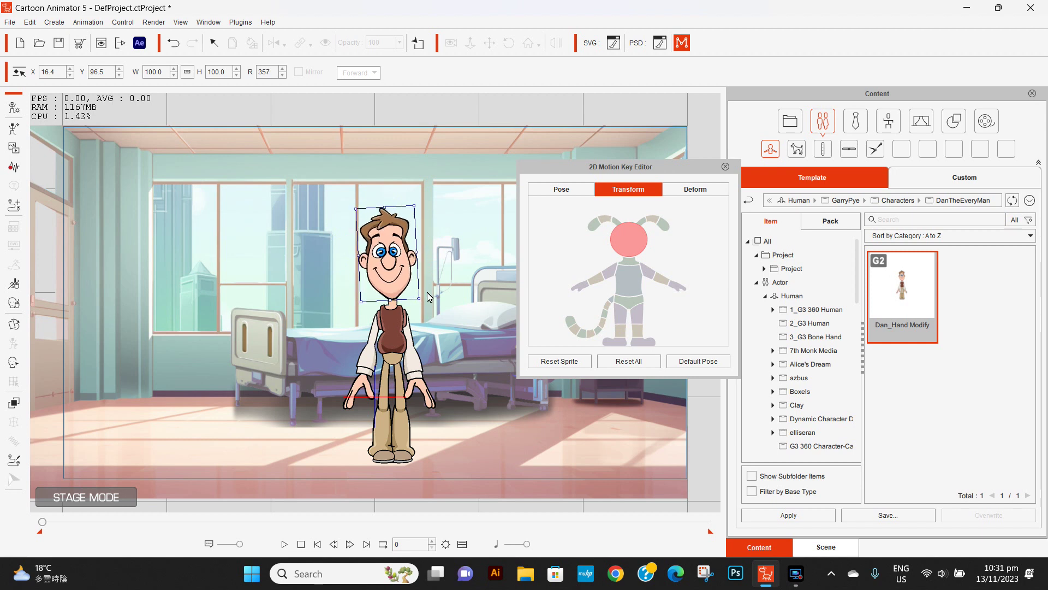
click(413, 347)
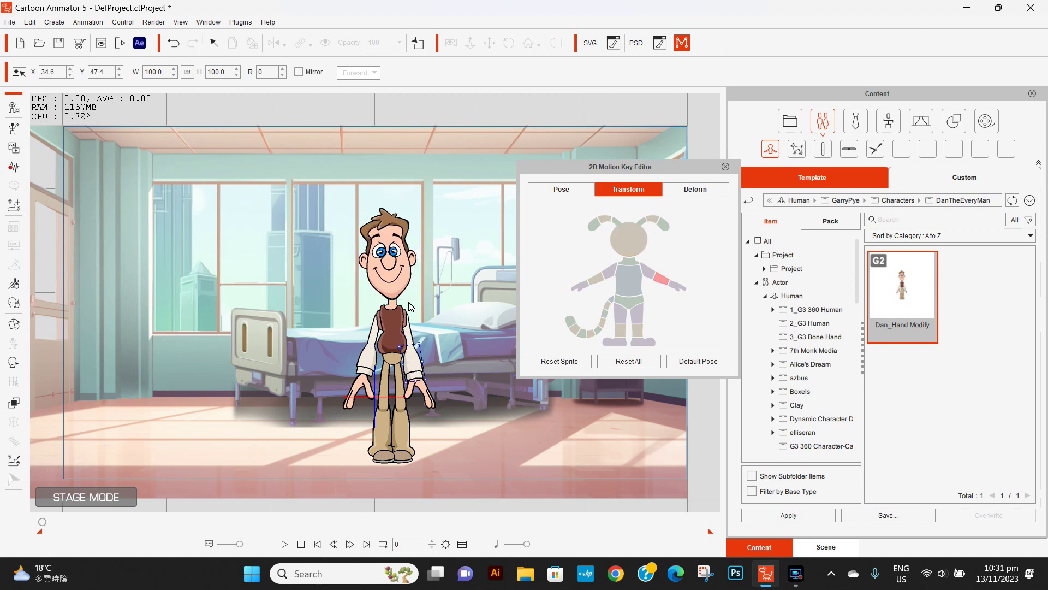
click(649, 272)
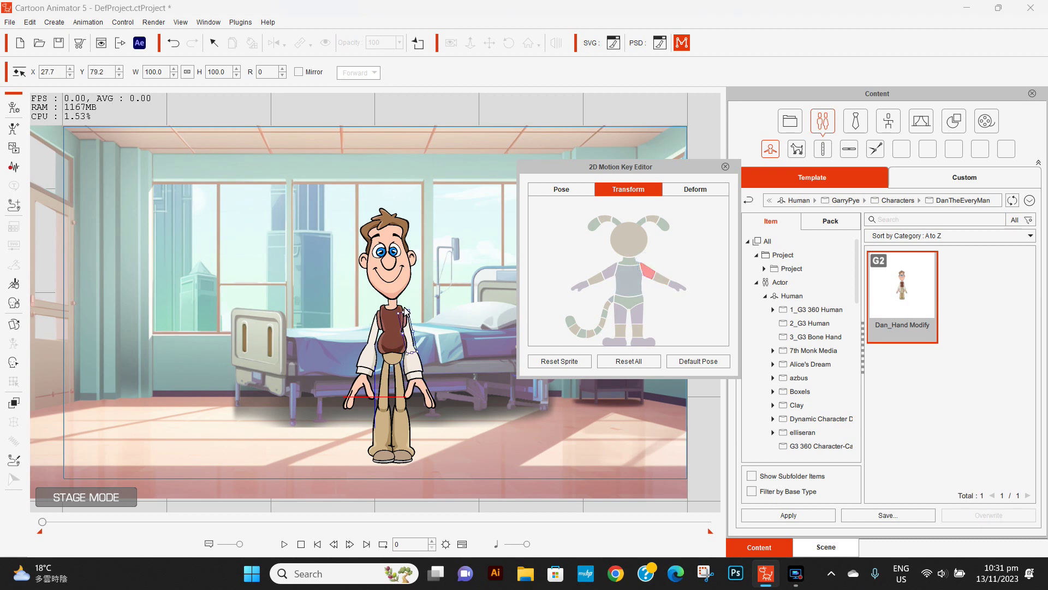
drag(406, 312, 409, 276)
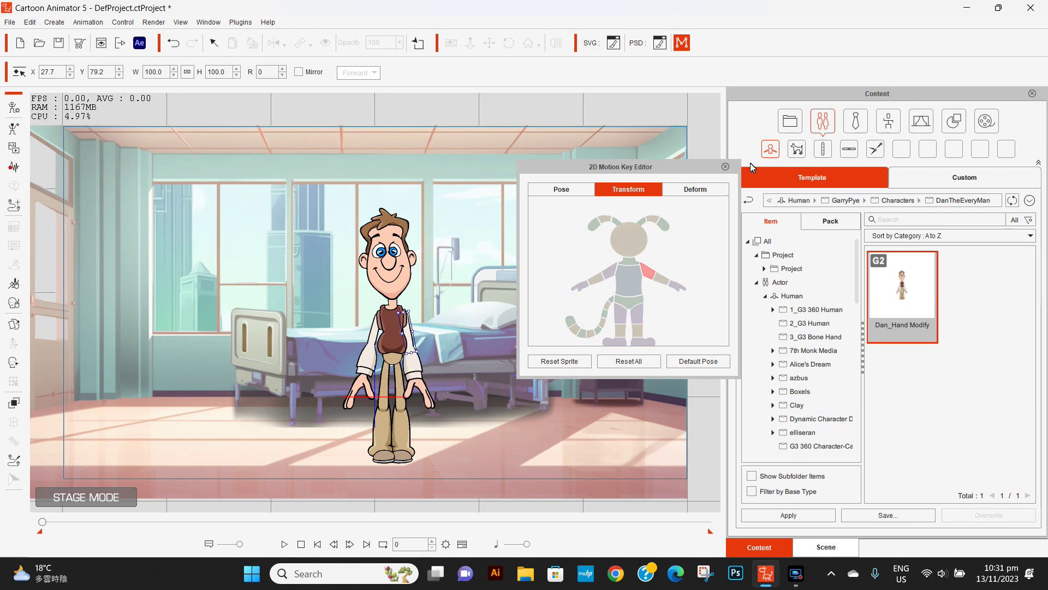
click(726, 166)
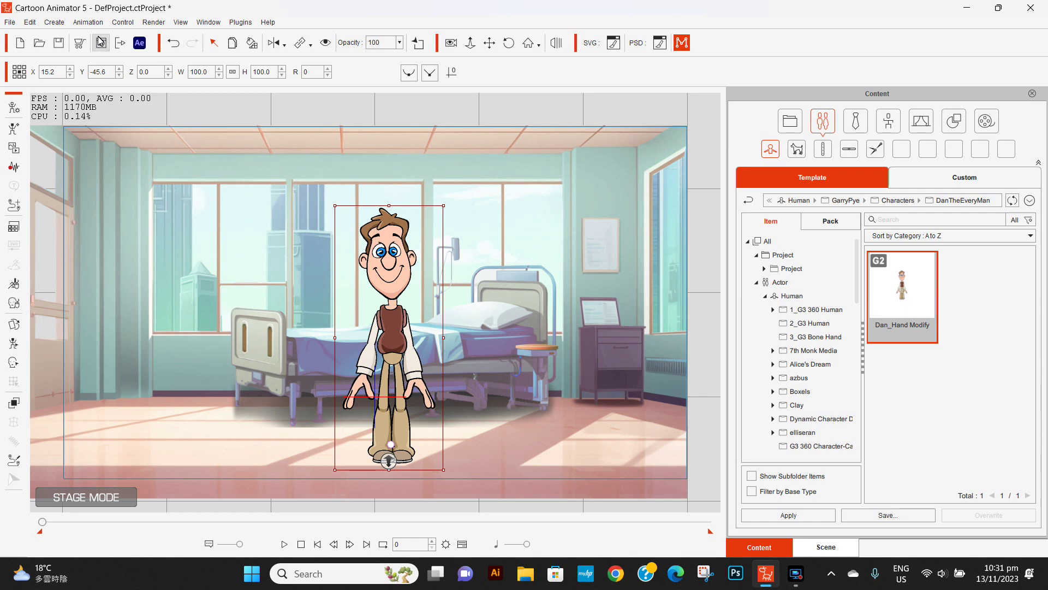
Open the 3D Motion Key Editor for Dan from the Animation menu.
click(88, 21)
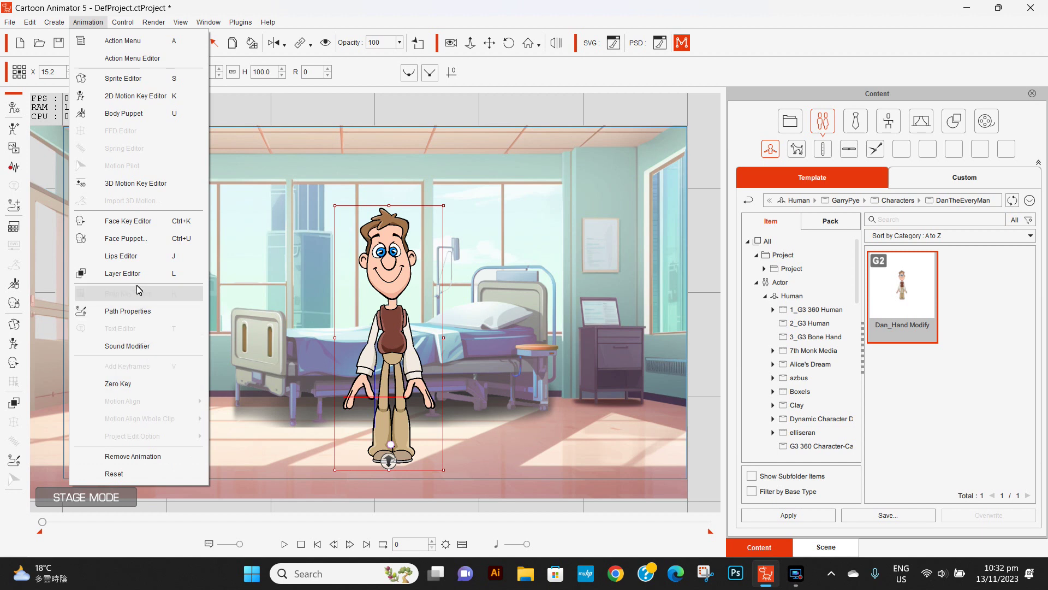
click(141, 189)
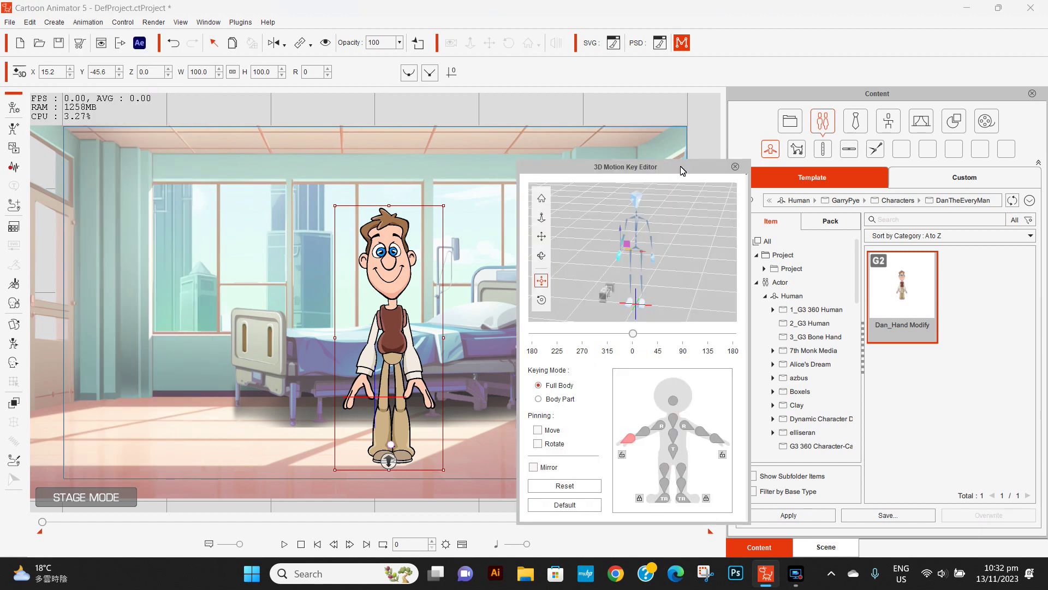
Rotate Dan through 135 to a full 180 back view using the 3D Motion Key Editor.
drag(681, 167, 263, 120)
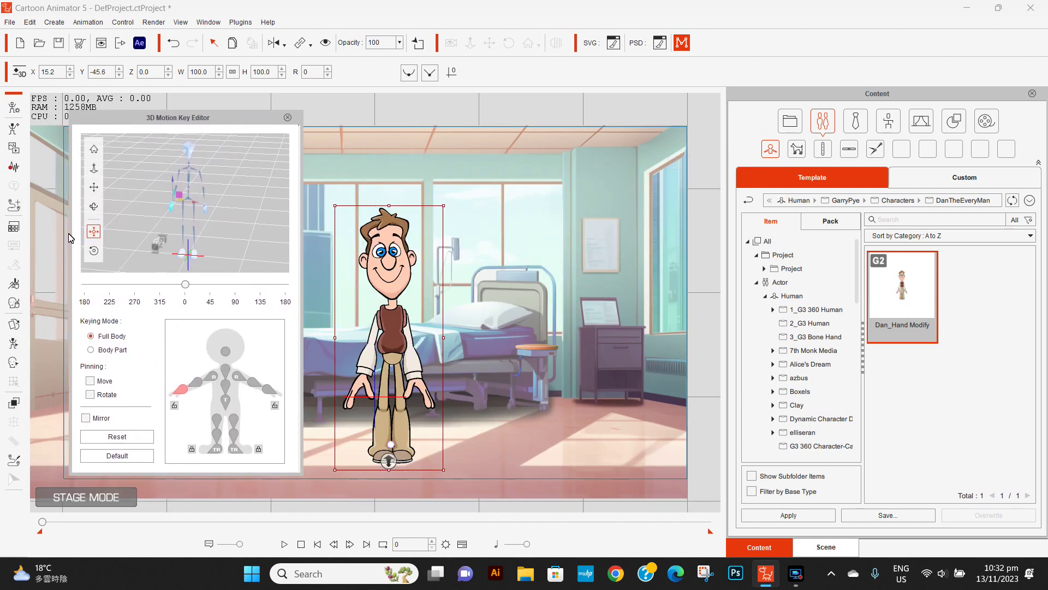
drag(237, 122, 664, 103)
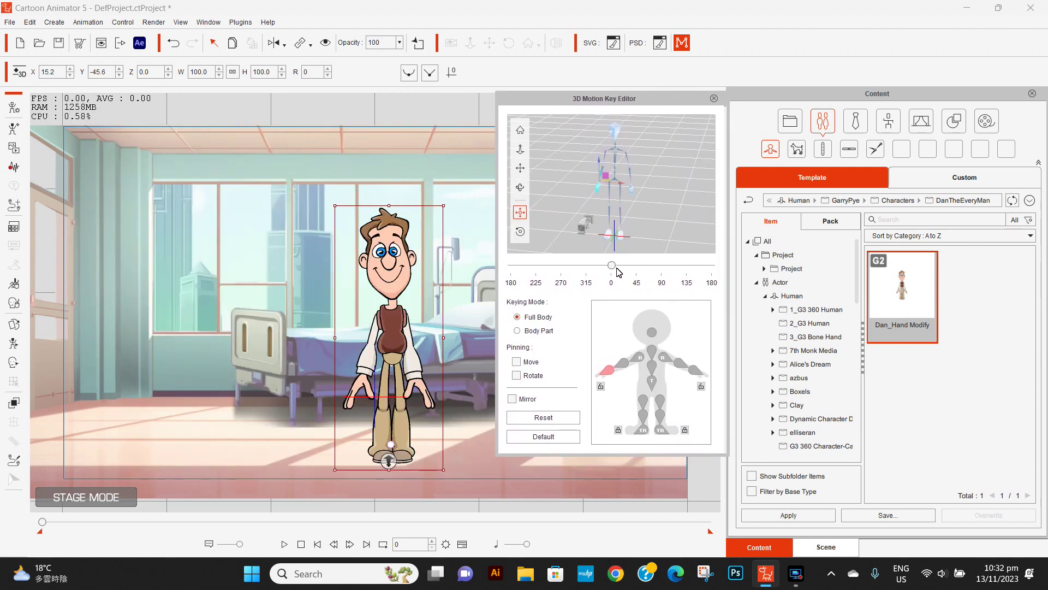
mouse_move(612, 266)
mouse_down()
mouse_move(510, 280)
mouse_move(710, 267)
mouse_move(638, 279)
mouse_move(562, 270)
mouse_move(511, 283)
mouse_move(611, 282)
mouse_up()
drag(612, 265, 686, 265)
click(710, 282)
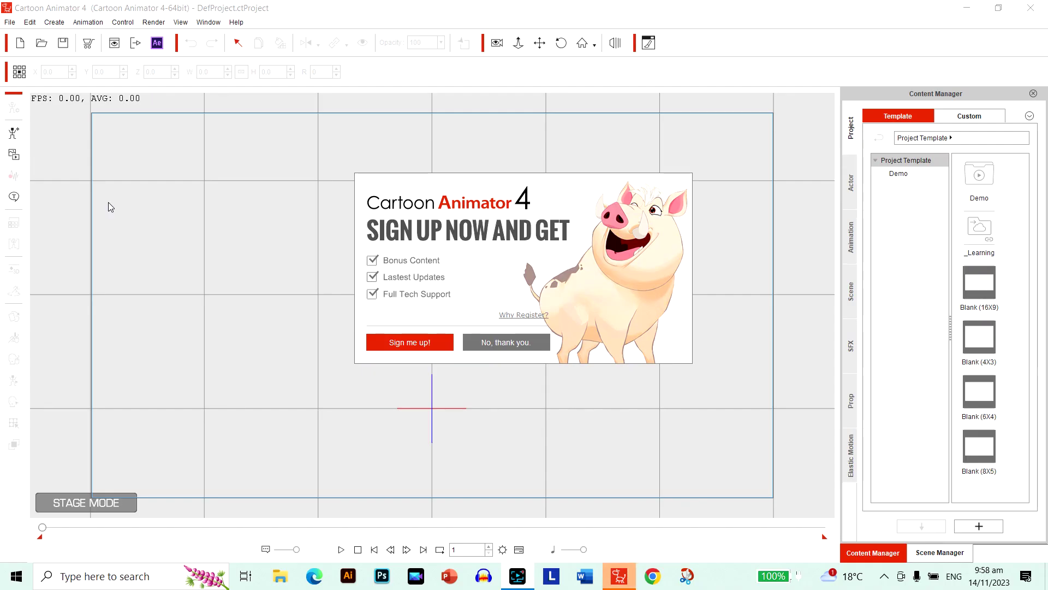
Dismiss the sign-up and splash, load the Animated Beach scene template and zoom out.
click(496, 345)
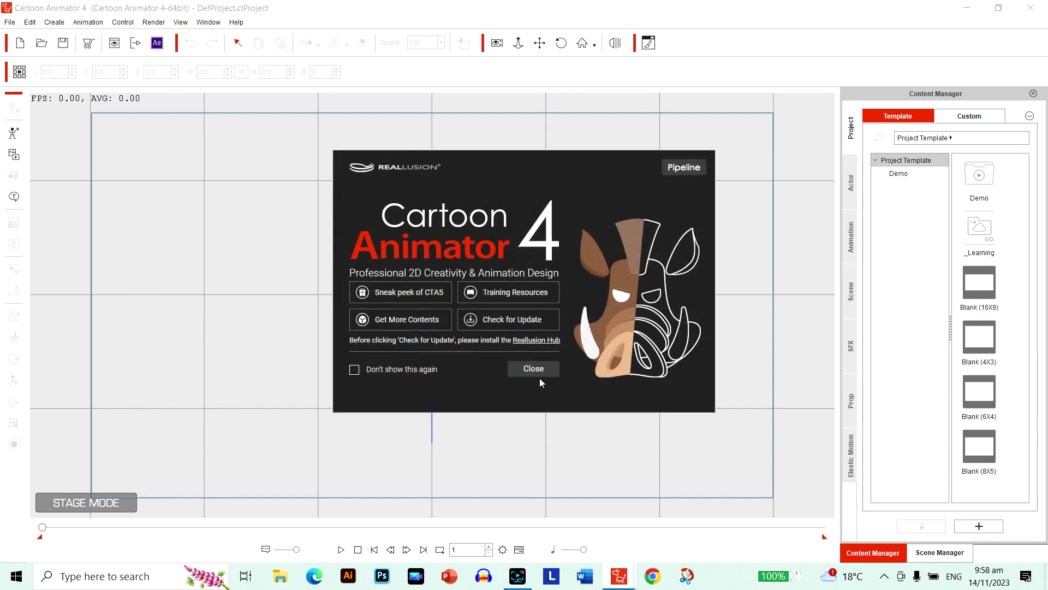
click(538, 368)
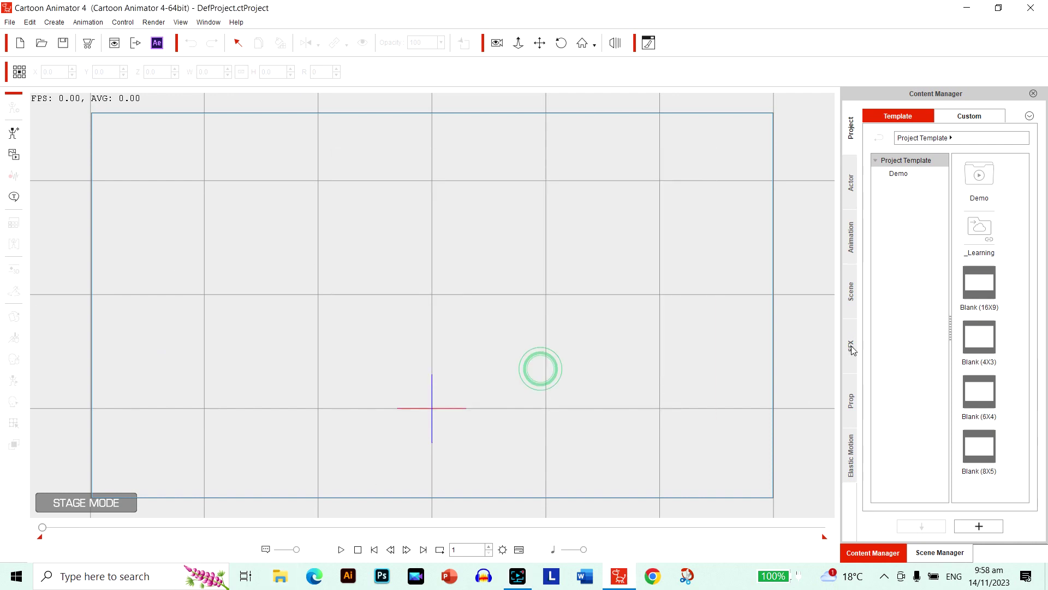
click(850, 240)
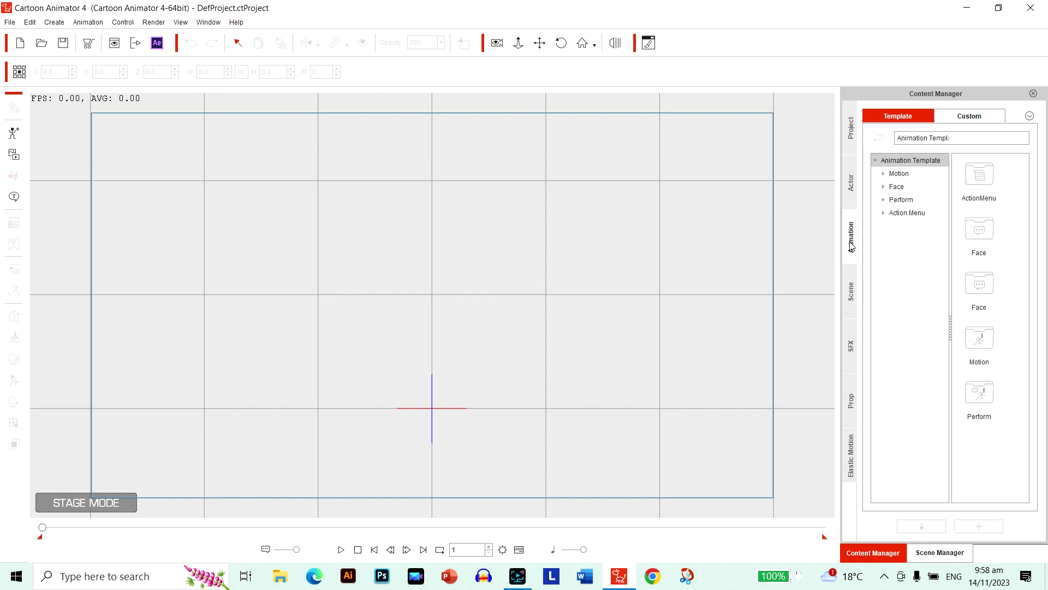
click(855, 311)
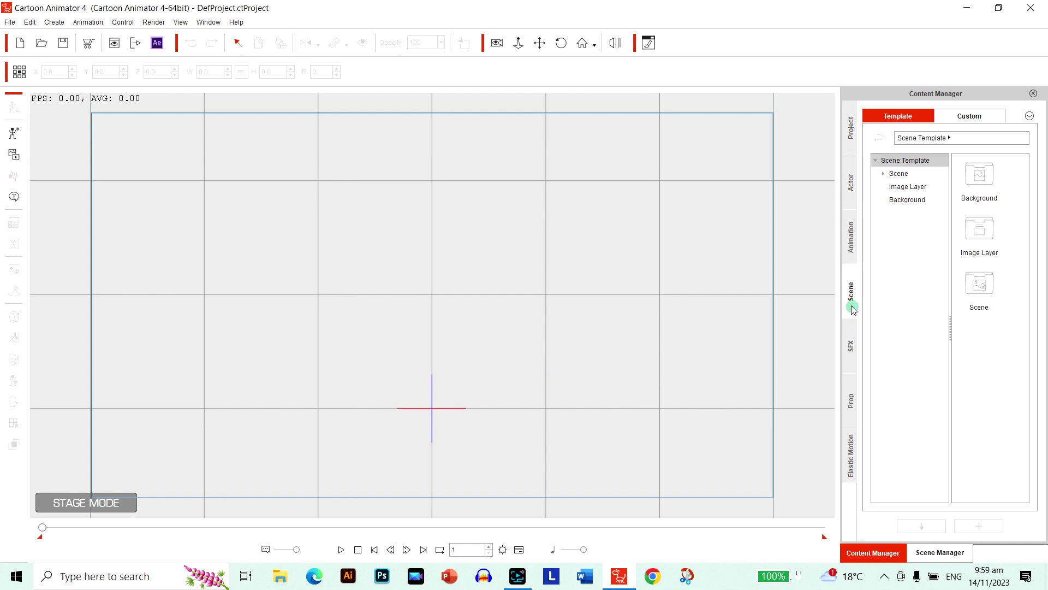
click(919, 175)
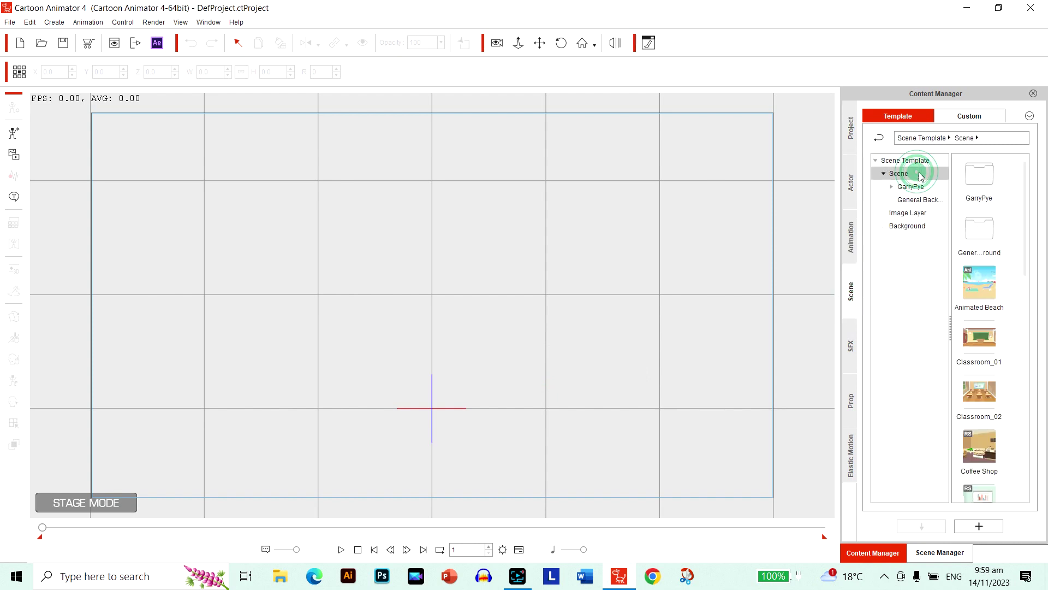
double_click(979, 295)
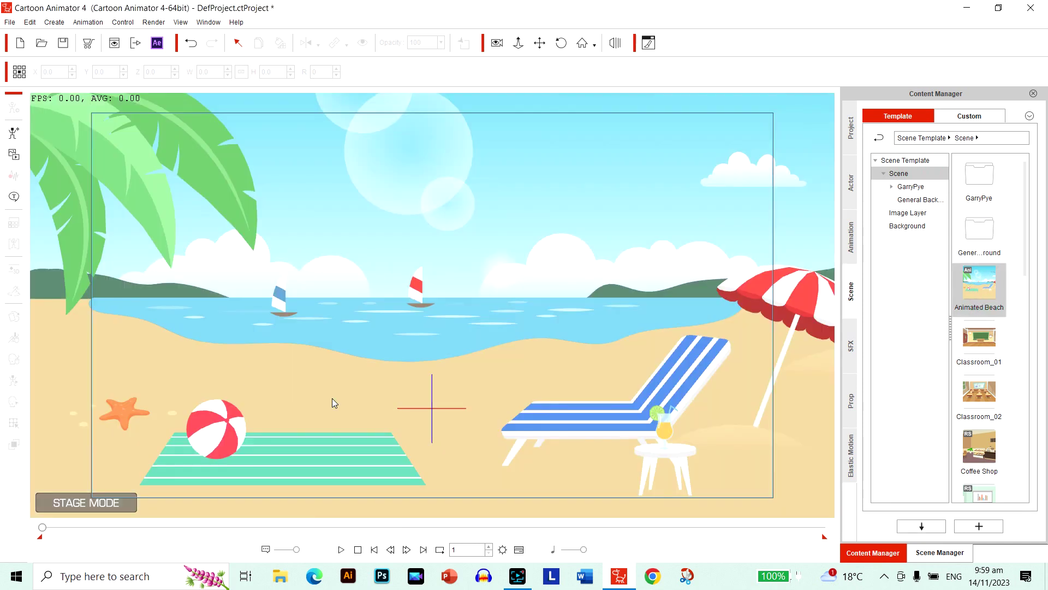
scroll(430, 413, down, 3)
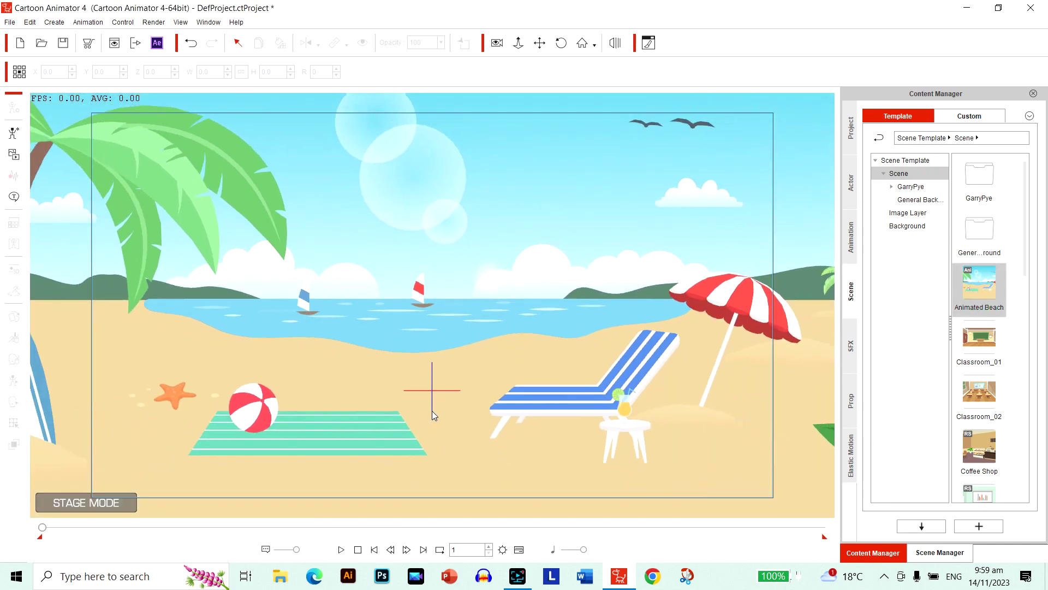
scroll(432, 413, down, 2)
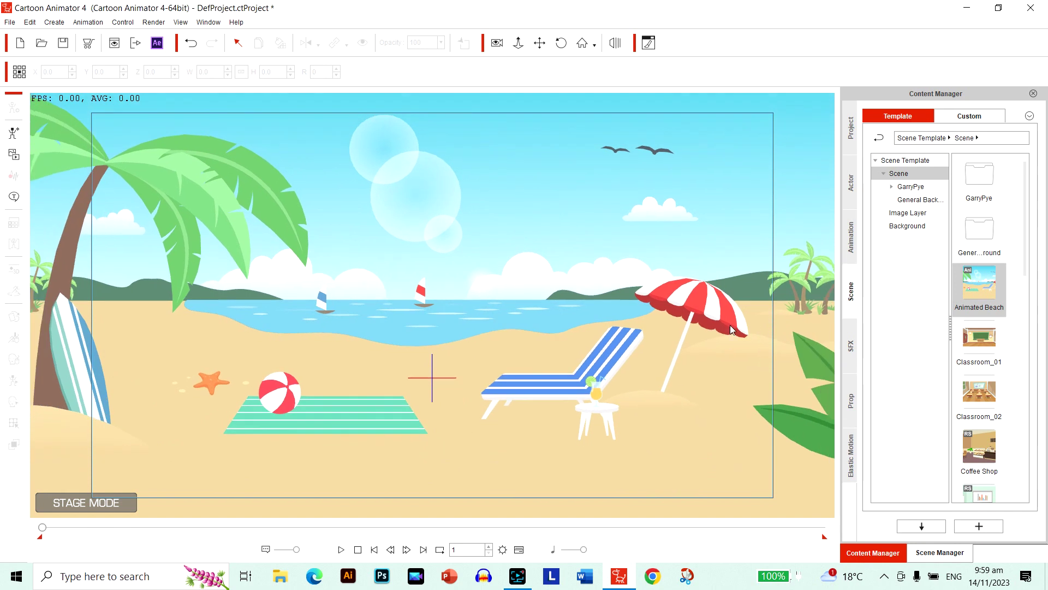
Add the G2 character Saul from the Actor > Character templates to the stage.
click(854, 196)
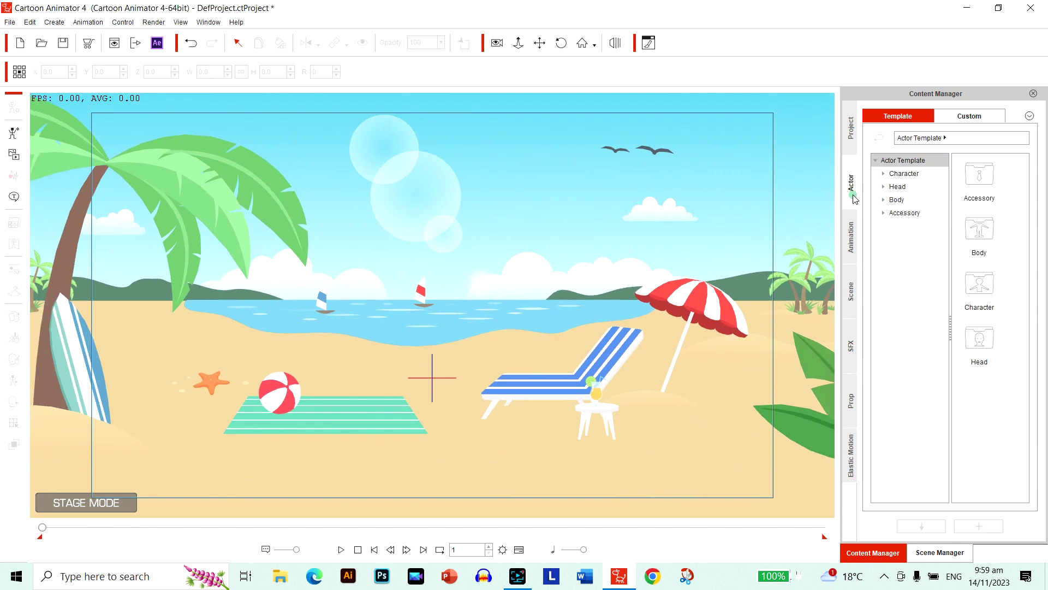
click(919, 175)
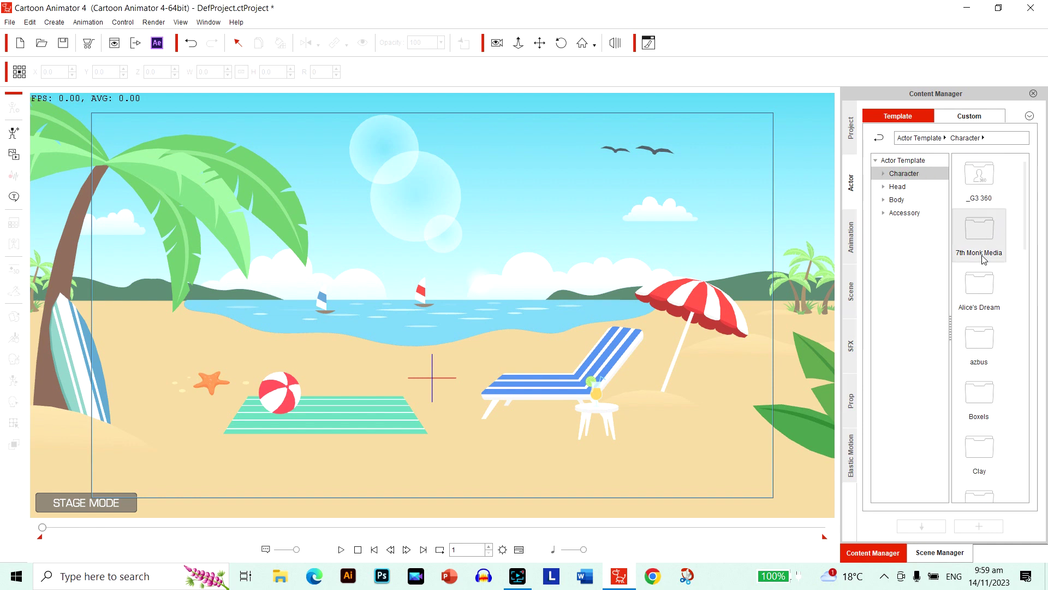
scroll(970, 401, down, 5)
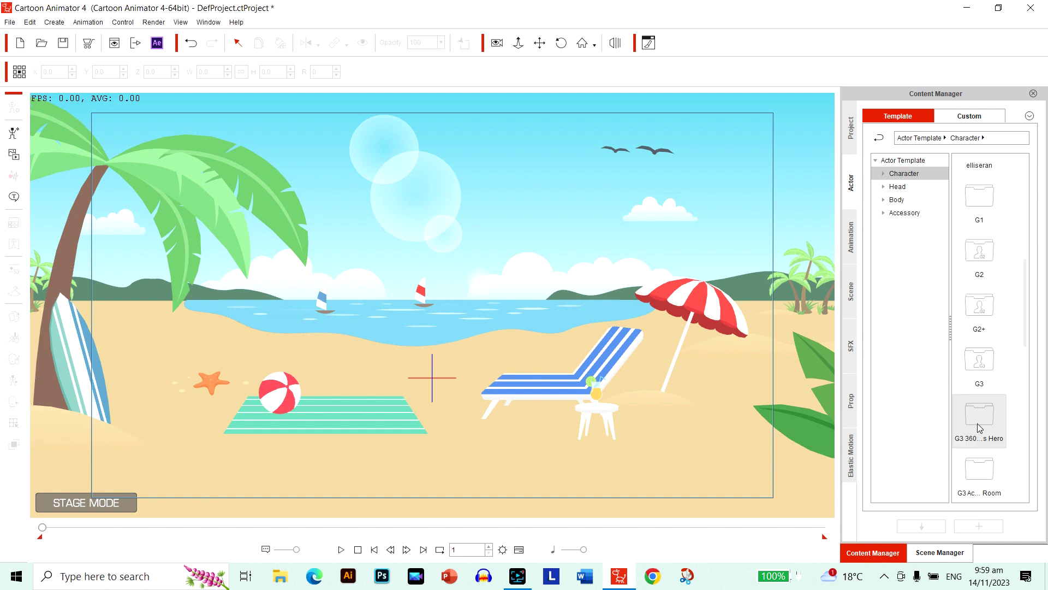
double_click(980, 252)
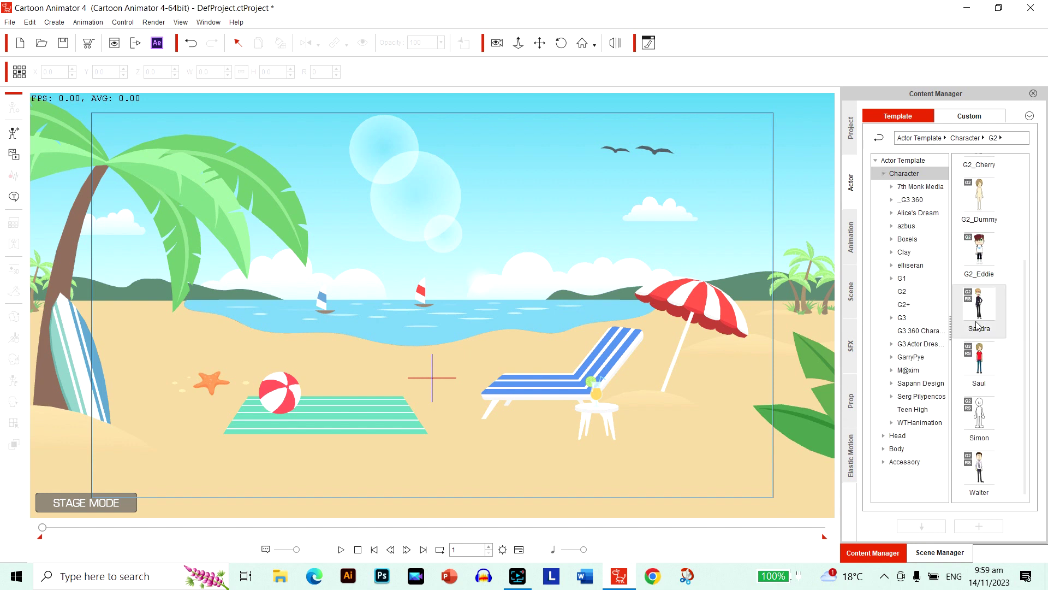
double_click(978, 354)
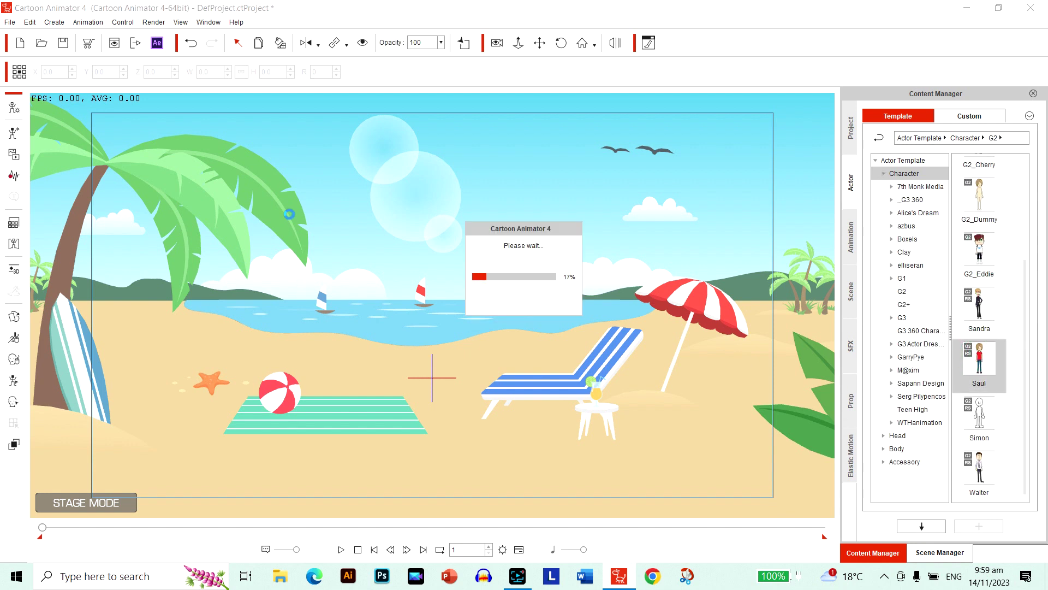
Enlarge Saul to width 179.2 and stand him on the beach towel at left.
drag(458, 233, 532, 146)
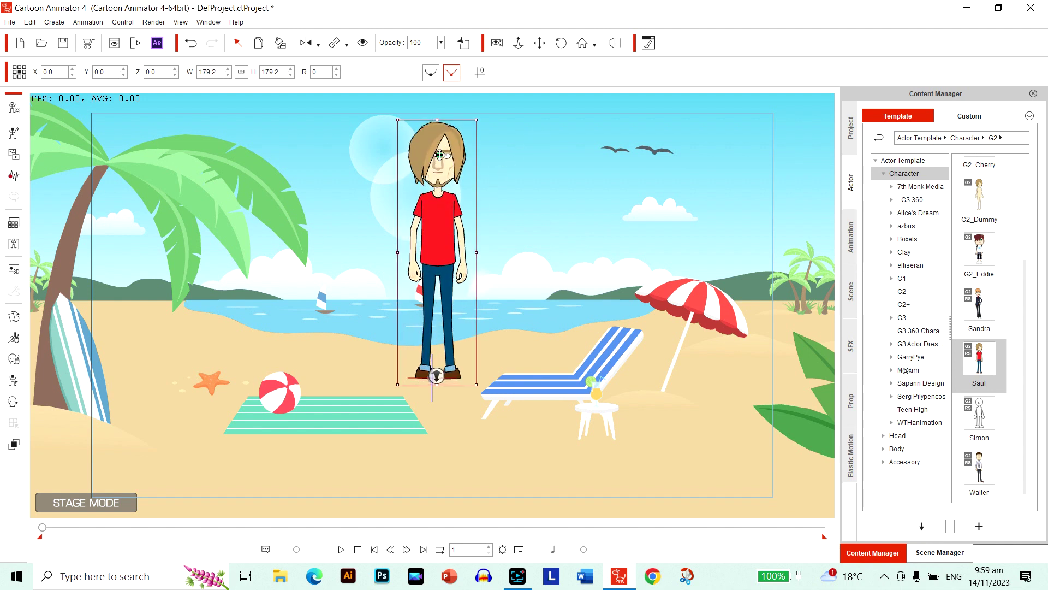
drag(422, 155, 273, 230)
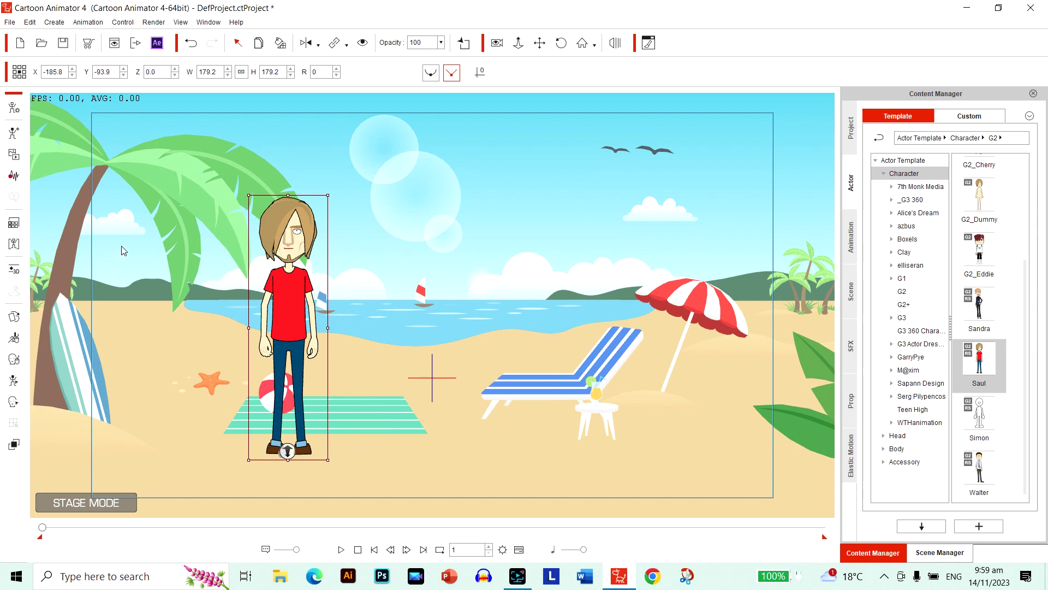
click(12, 275)
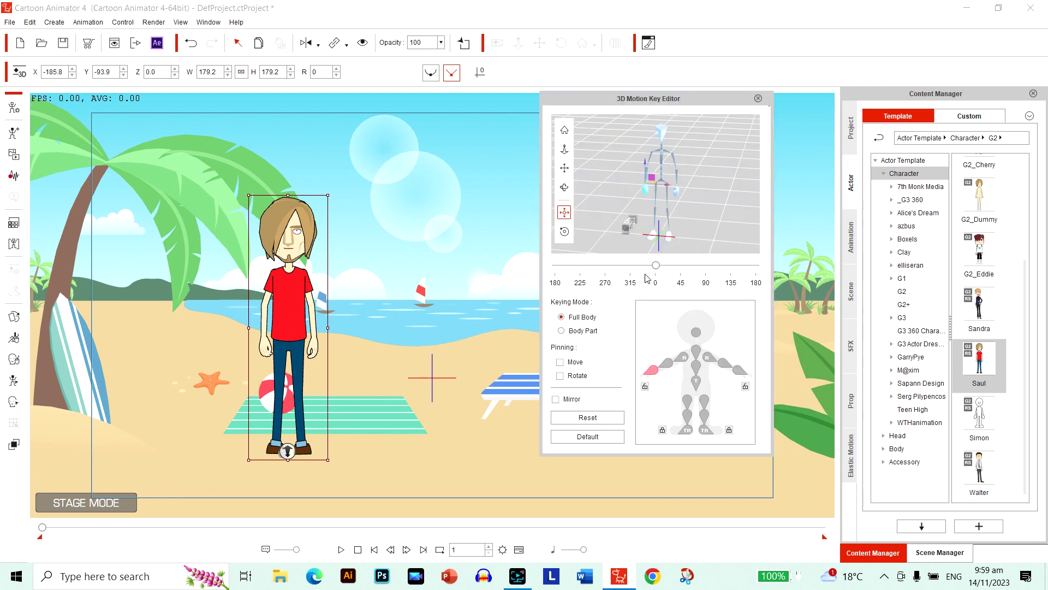
Try turning Saul with the 3D Motion Key Editor slider, leave him facing front, and select the beach background.
mouse_move(655, 265)
mouse_down()
mouse_move(565, 268)
mouse_move(730, 272)
mouse_move(643, 275)
mouse_move(653, 277)
mouse_up()
click(757, 99)
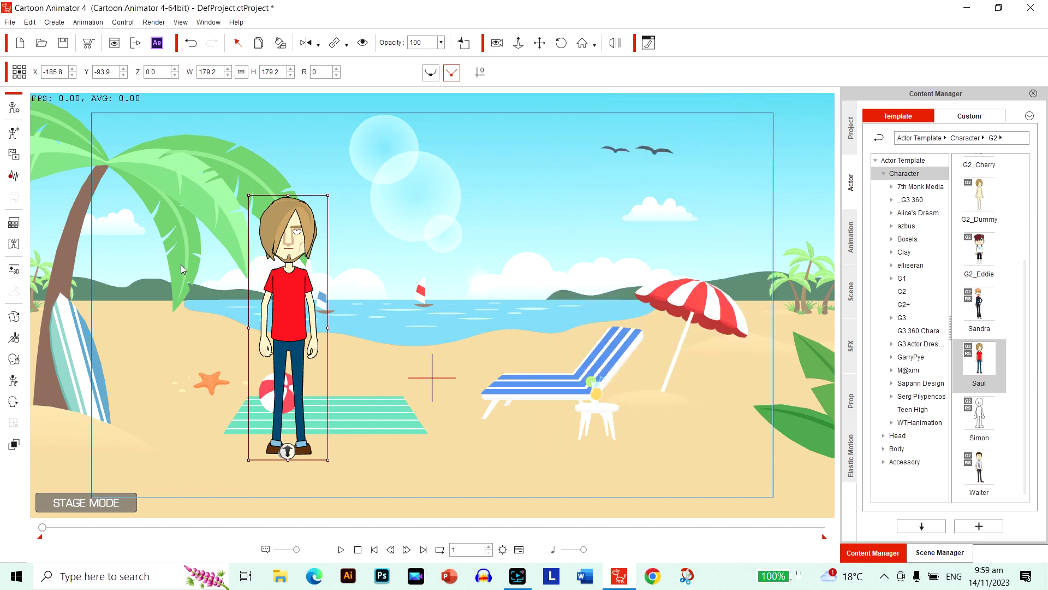
click(447, 294)
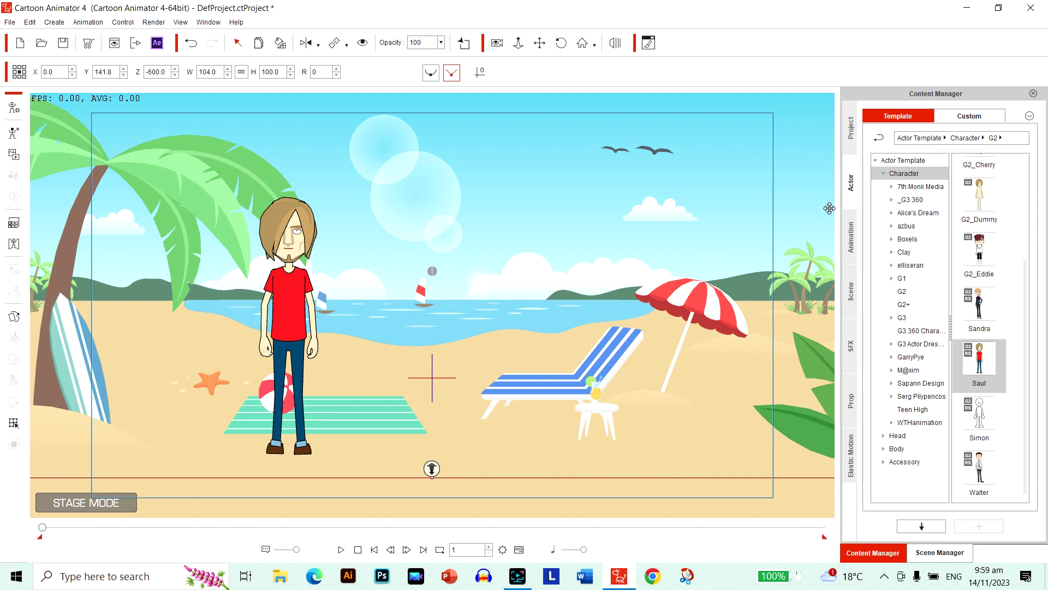
Go back in Content Manager from the G2 characters to the top-level actor categories.
click(879, 139)
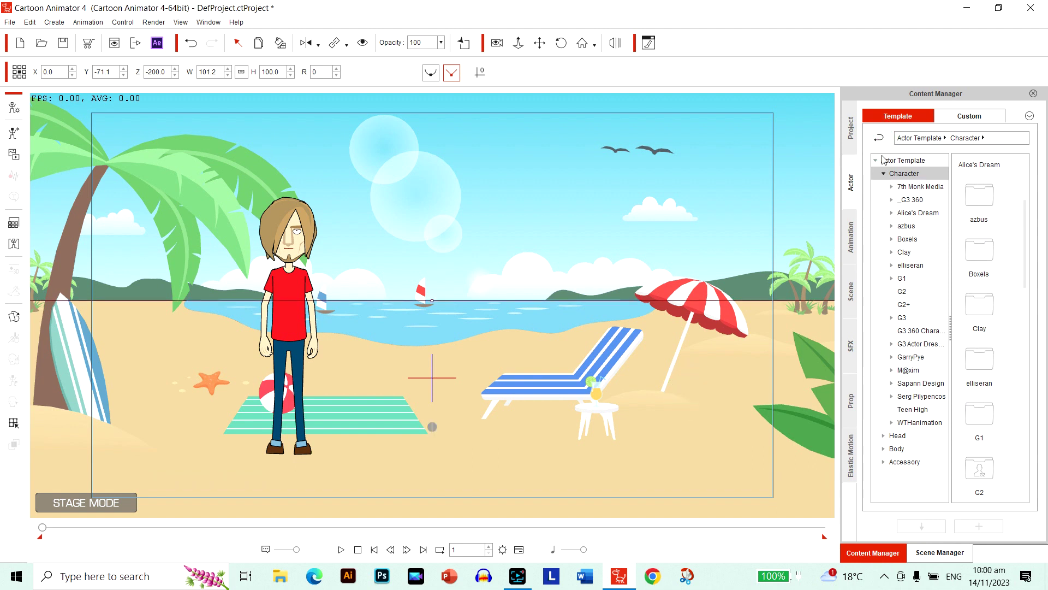
click(875, 136)
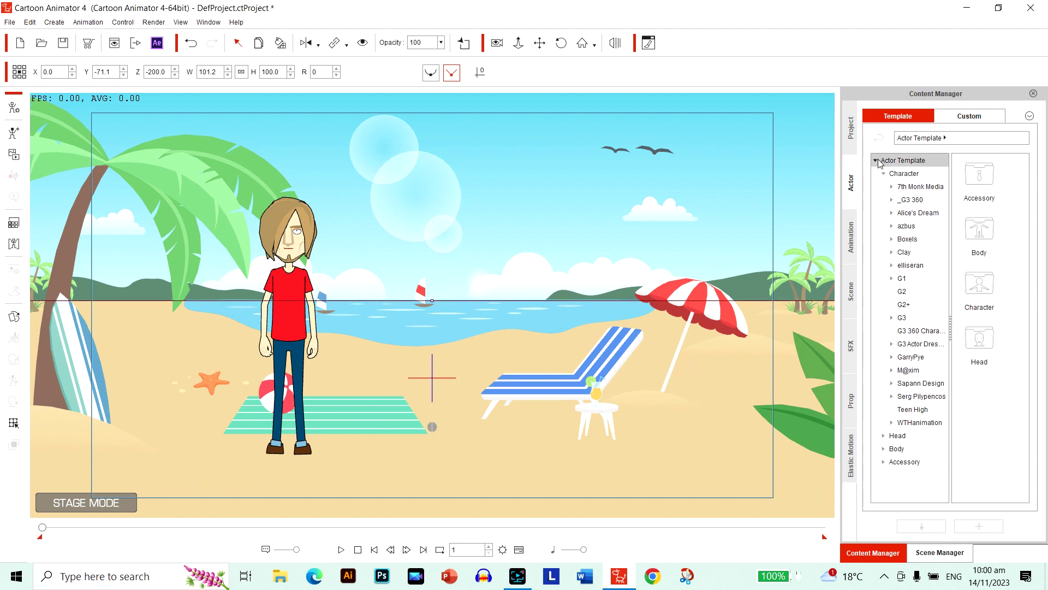
click(885, 104)
Load G1 Comic character Cherry 03 onto the stage at a 315 starting angle.
click(902, 279)
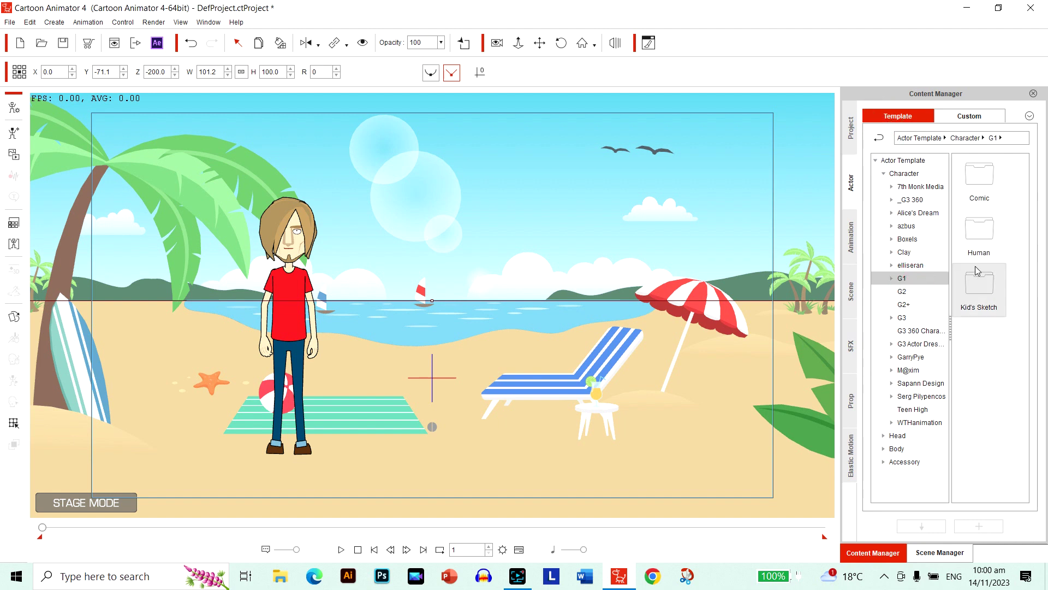
double_click(991, 196)
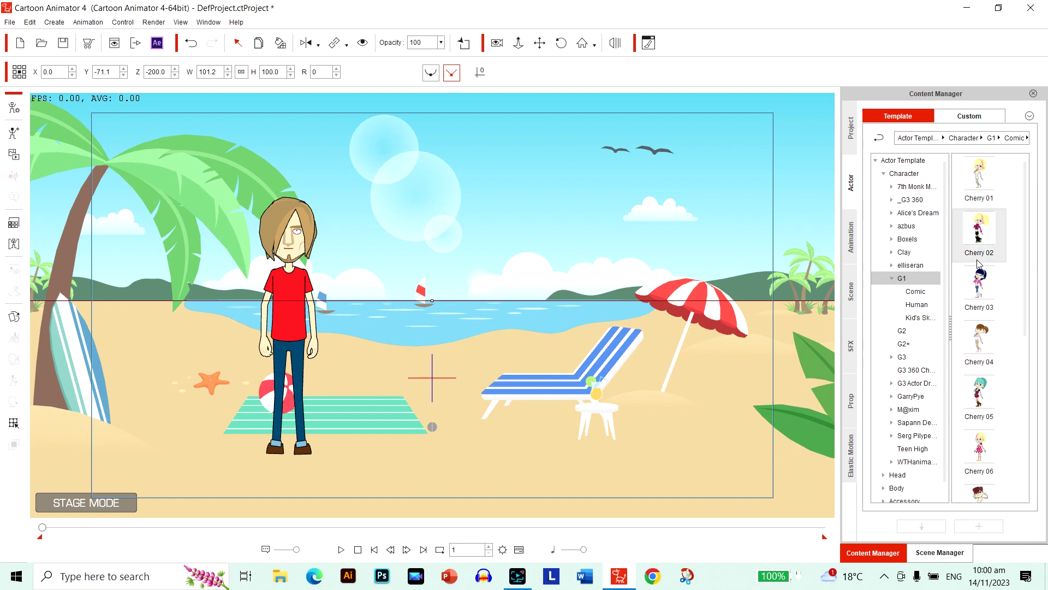
double_click(994, 306)
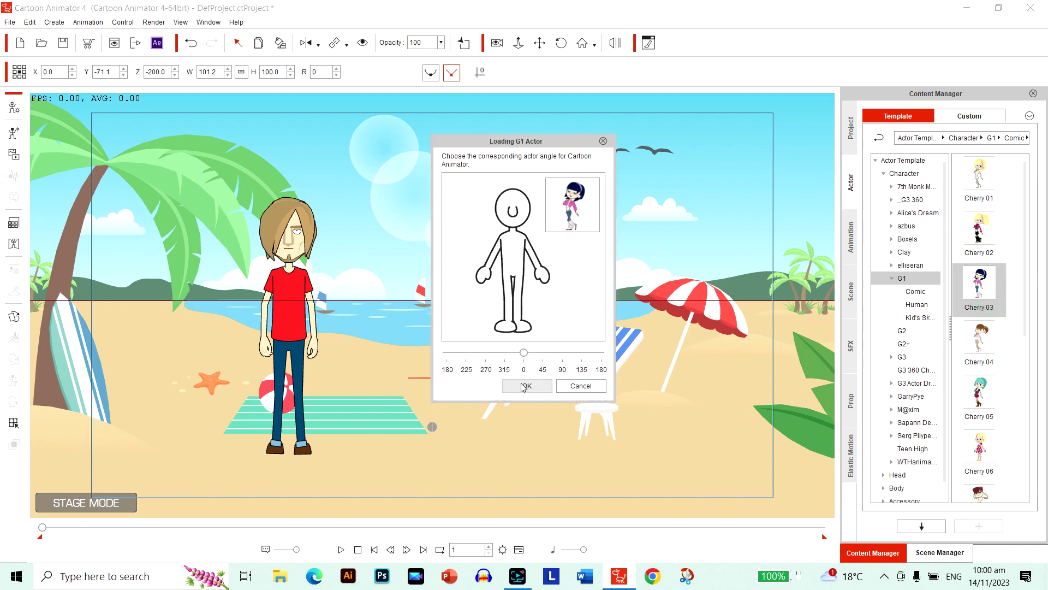
mouse_move(523, 353)
mouse_down()
mouse_move(441, 352)
mouse_move(636, 354)
mouse_move(528, 353)
mouse_up()
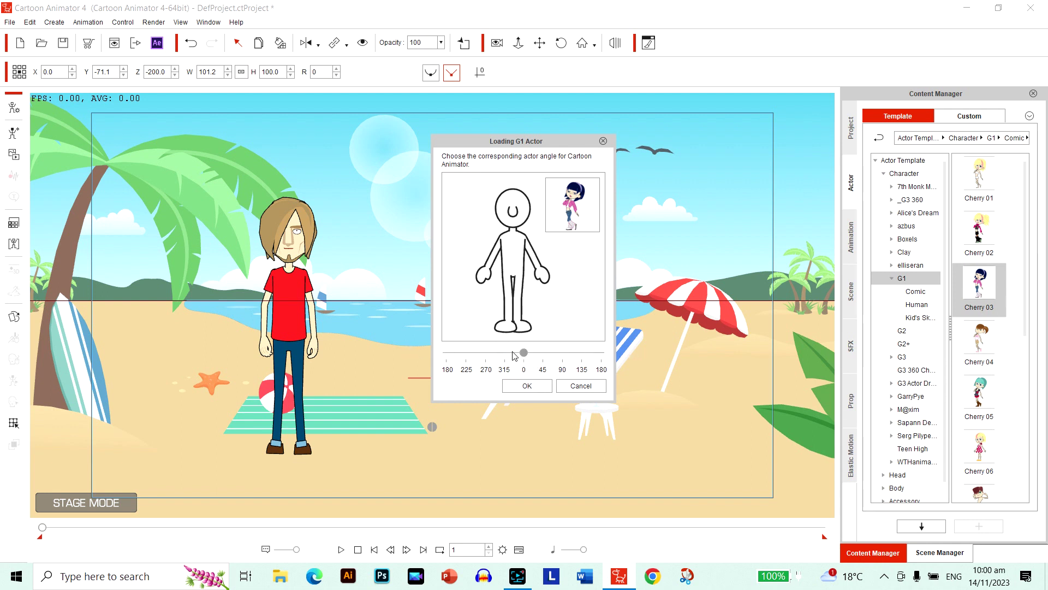
click(527, 385)
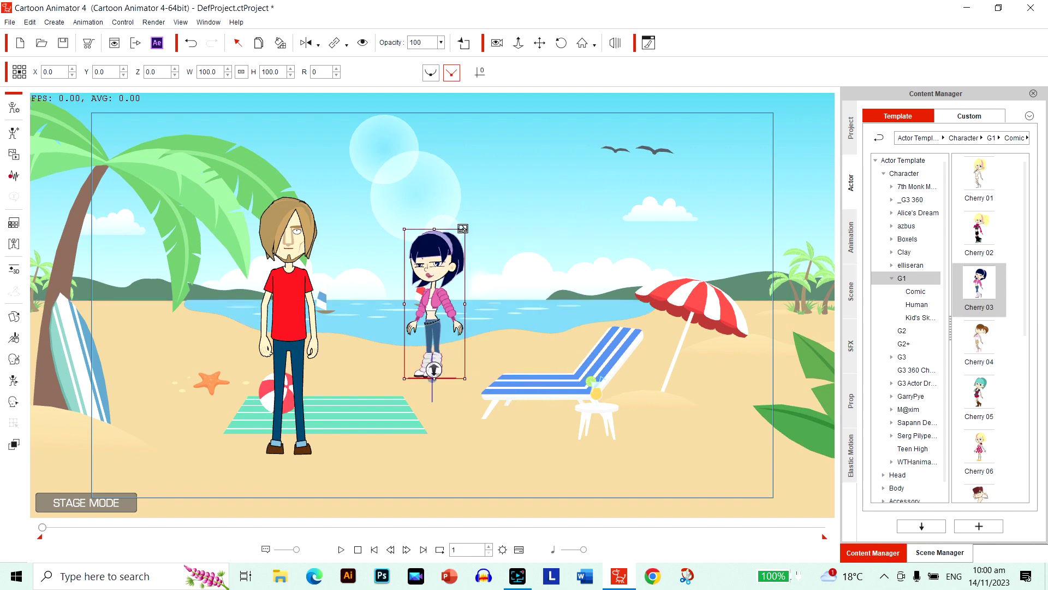
Enlarge Cherry beside the deck chair, try 225, 270 and 180 rotations, then browse animation templates.
drag(462, 228, 504, 162)
drag(496, 167, 523, 230)
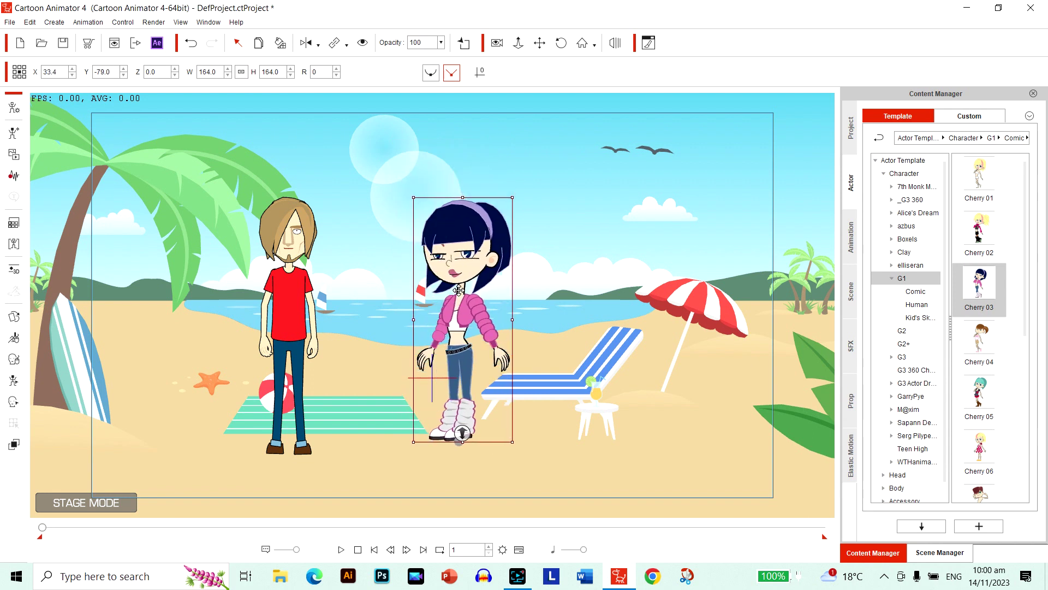
click(13, 268)
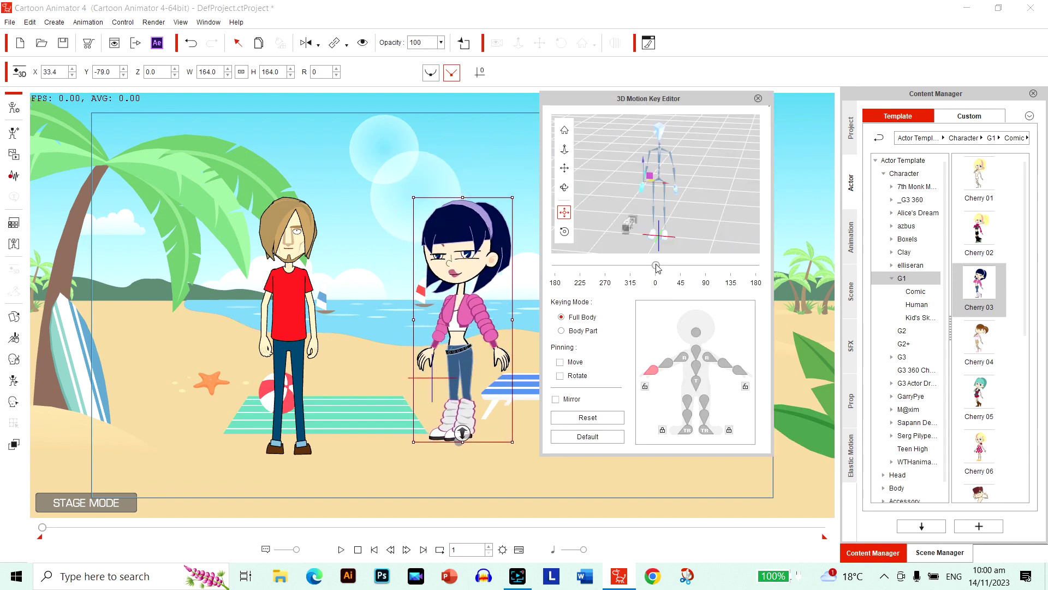
drag(655, 264, 581, 265)
click(605, 266)
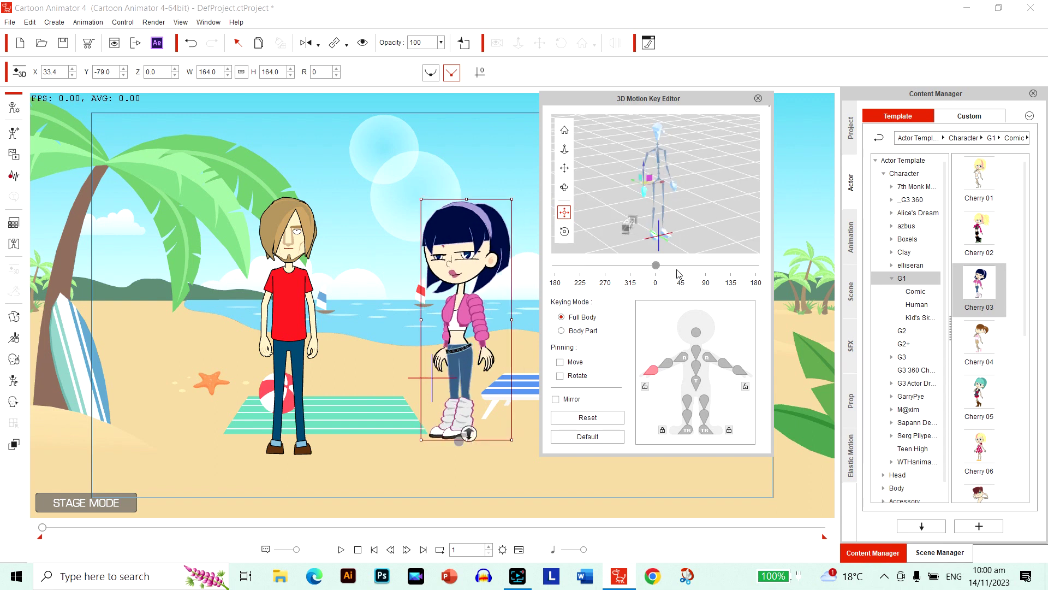
click(556, 265)
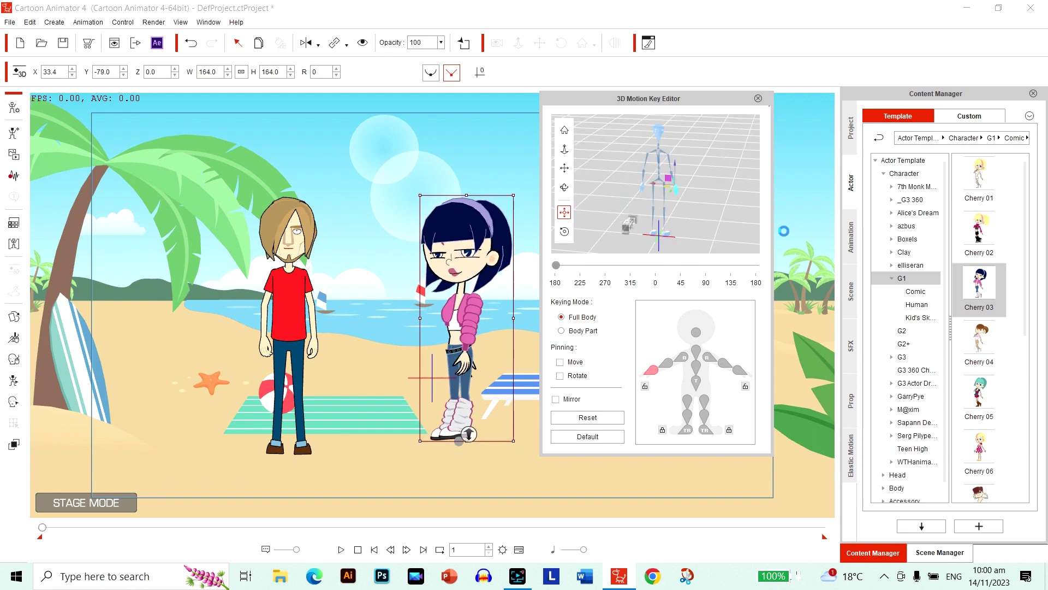
click(758, 98)
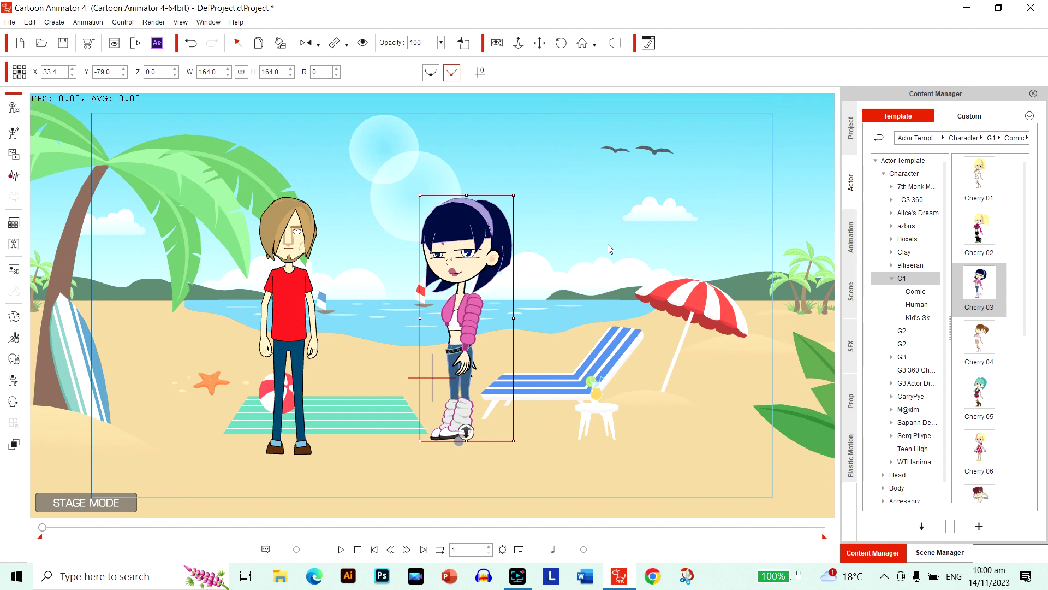
click(852, 238)
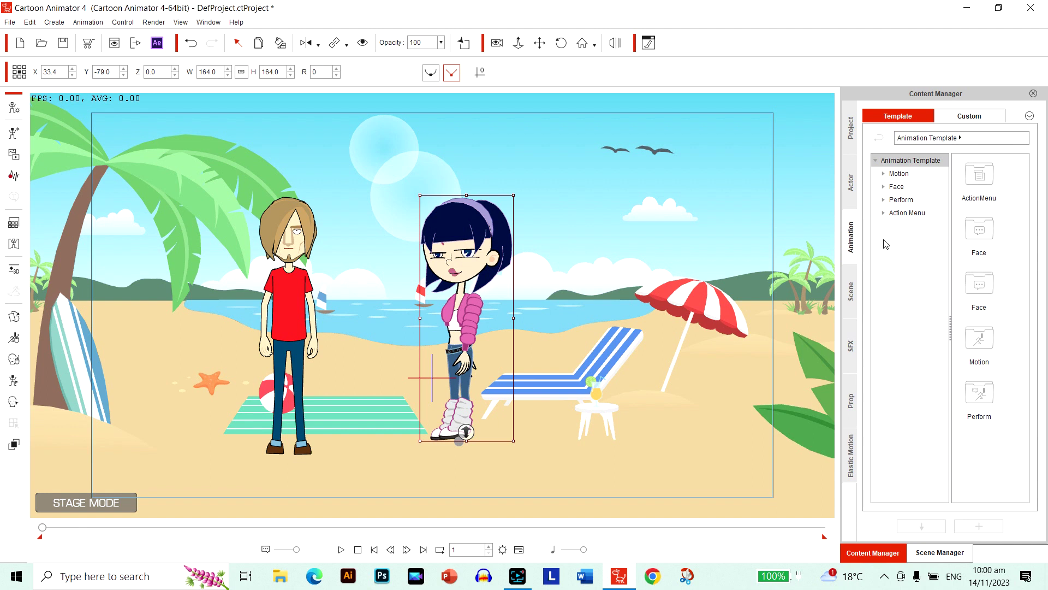